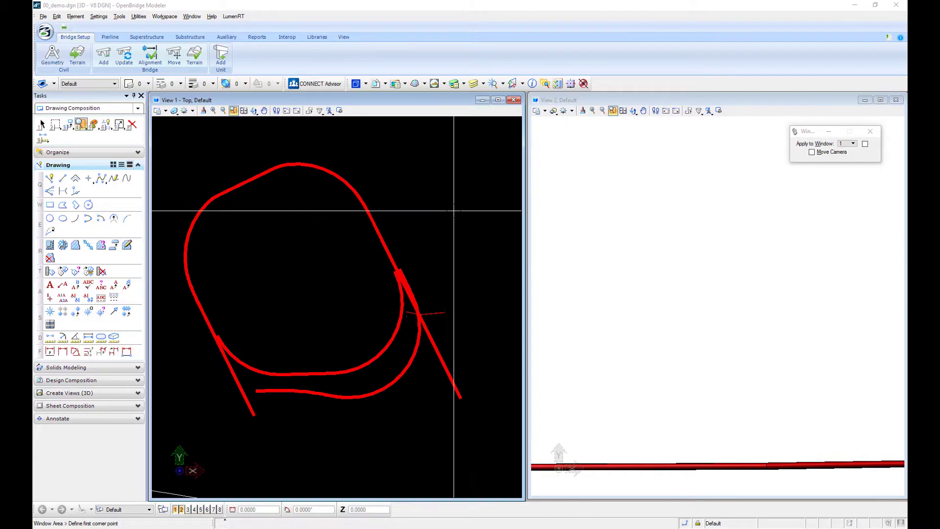
# Add bridge BR 1 as a Beam Slab (Steel Girders) unit on the curved alignment
pyautogui.click(103, 55)
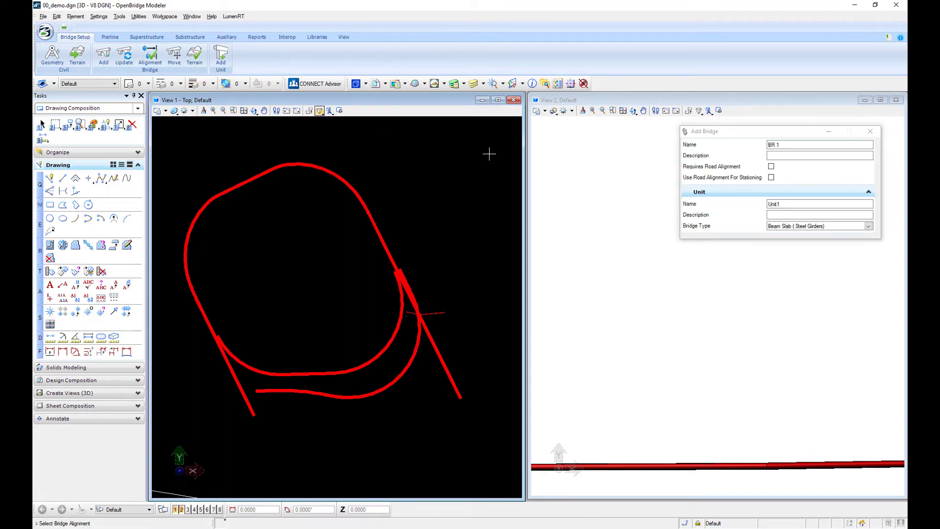
pyautogui.click(869, 228)
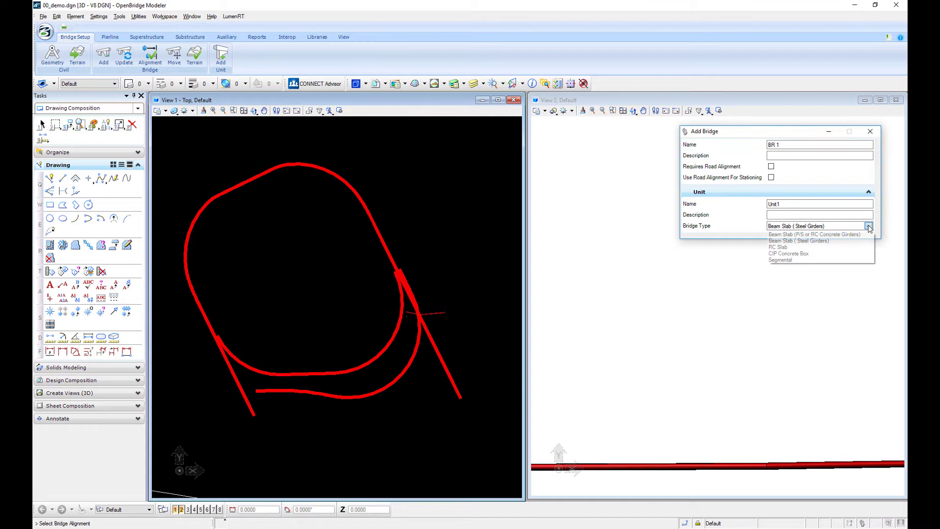
pyautogui.click(814, 243)
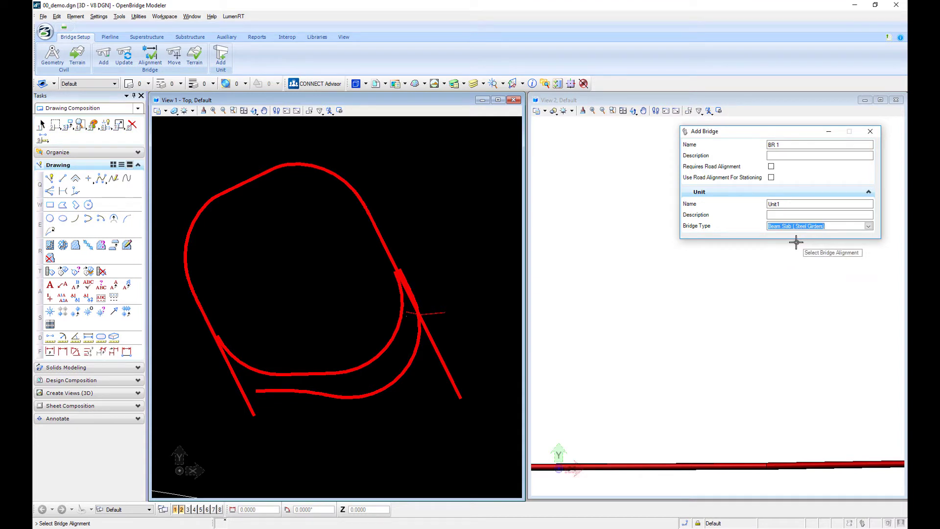
pyautogui.click(411, 356)
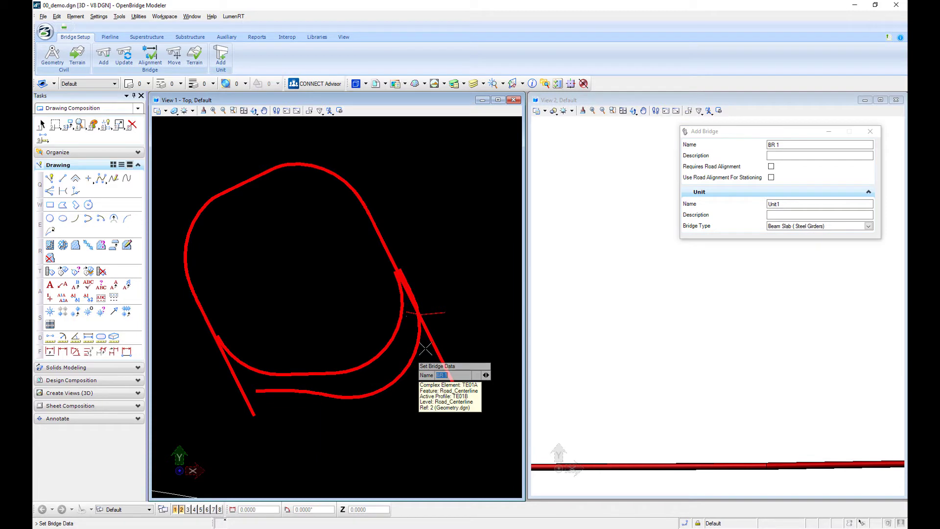
pyautogui.click(446, 280)
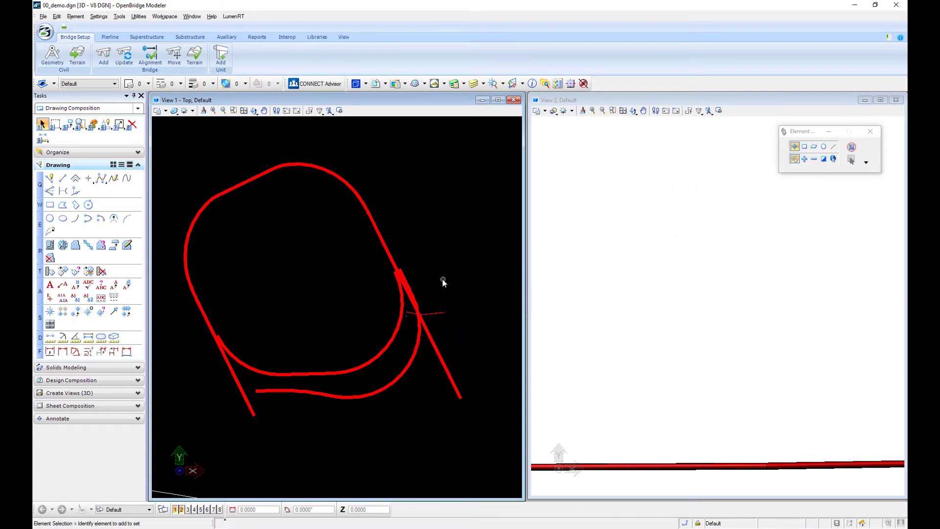
# Make the surrounding terrain model the active terrain for the bridge
pyautogui.click(194, 58)
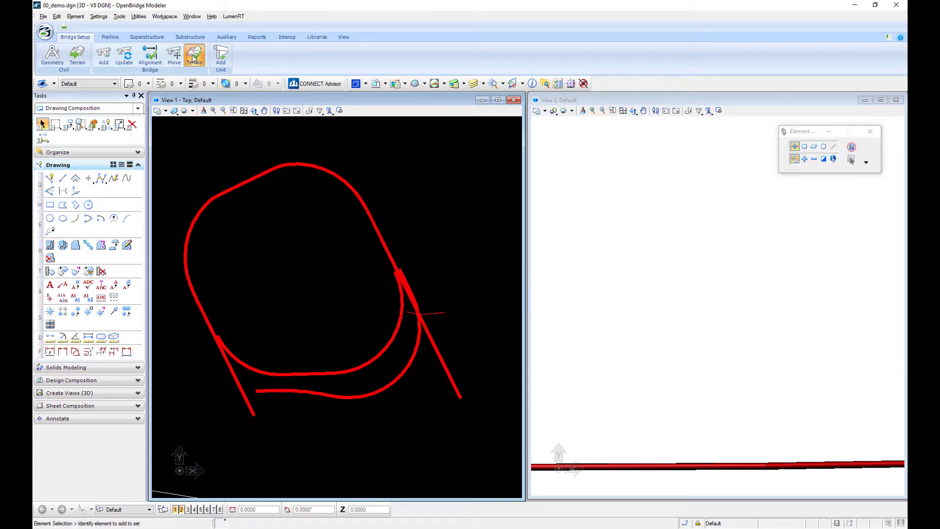
pyautogui.scroll(-3, 419, 208)
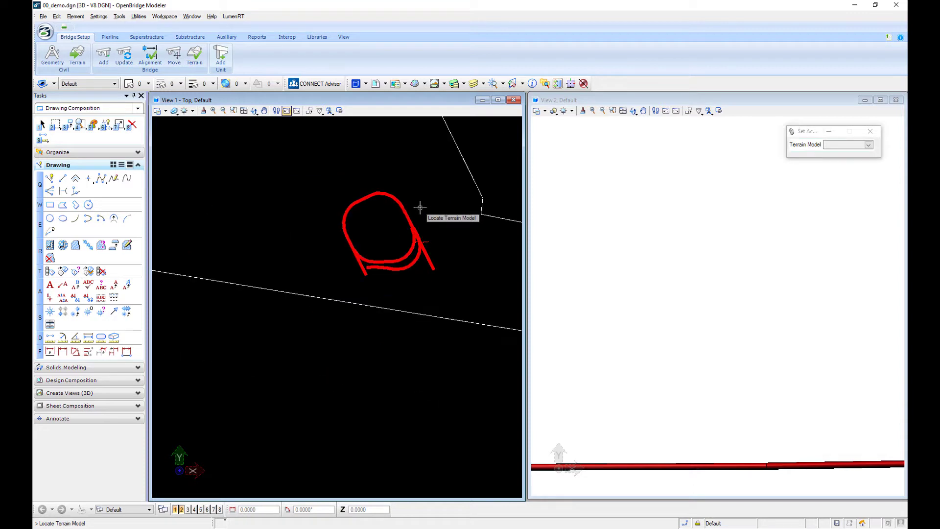
pyautogui.click(473, 181)
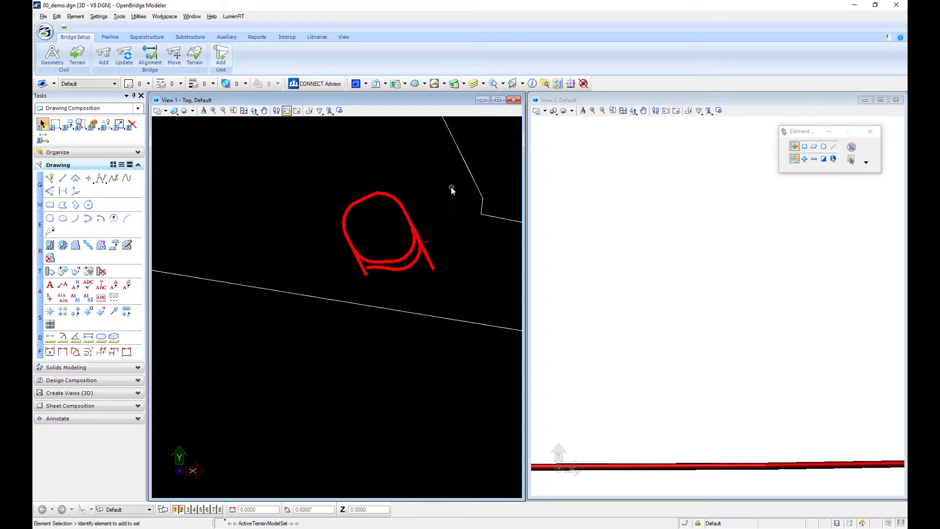
pyautogui.scroll(3, 414, 250)
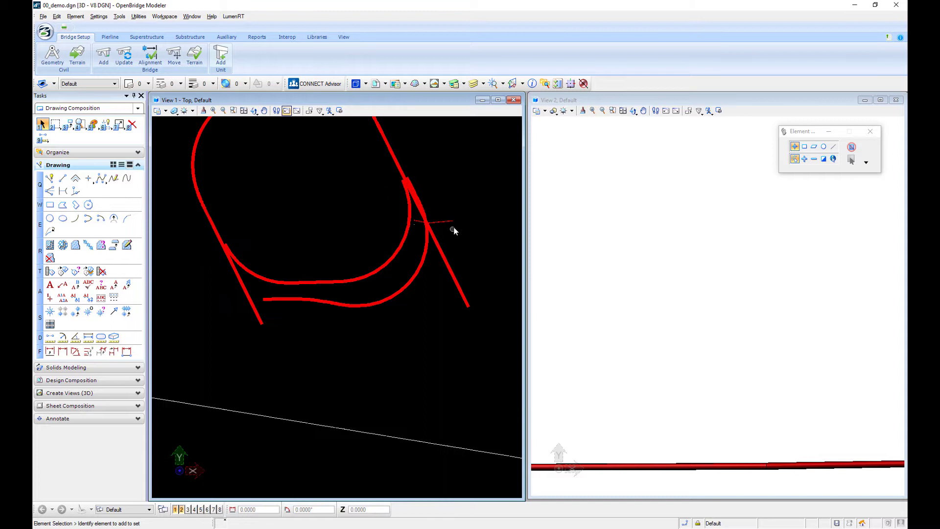
pyautogui.scroll(2, 453, 231)
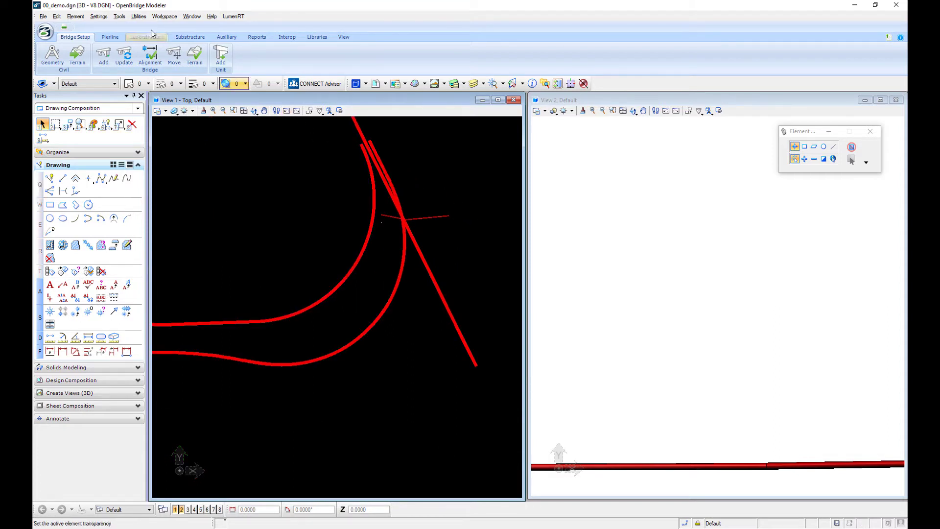
# Place five evenly spaced 0° skew pierlines from station 19+04.4868 to 31+77.8916
pyautogui.click(108, 36)
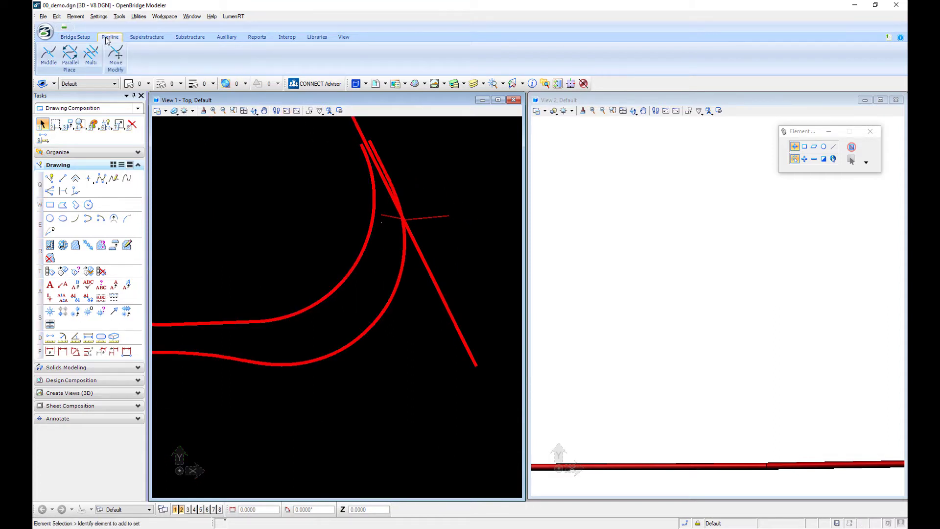
pyautogui.click(90, 56)
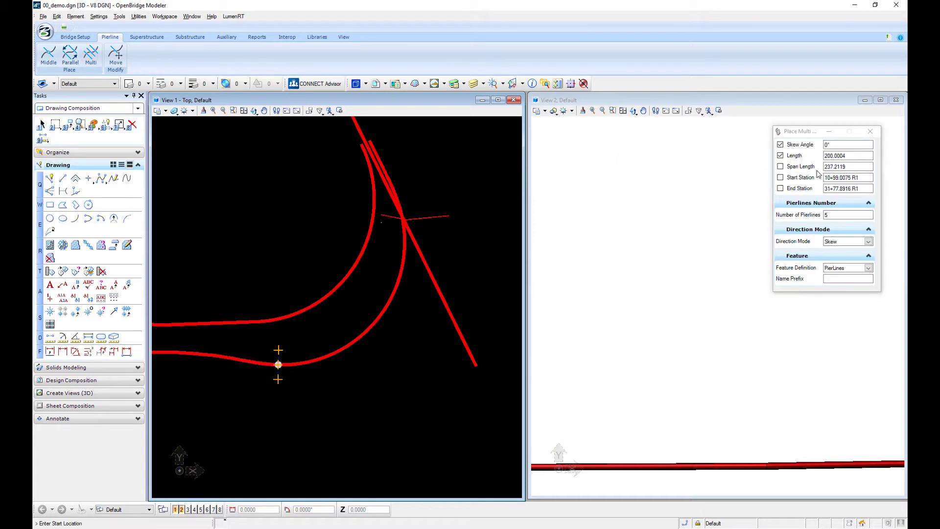
pyautogui.click(834, 216)
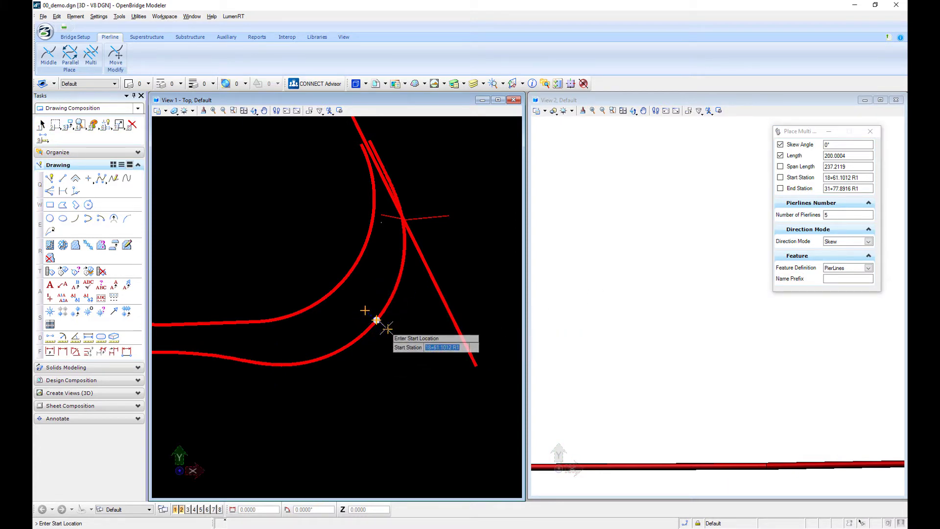
pyautogui.click(380, 315)
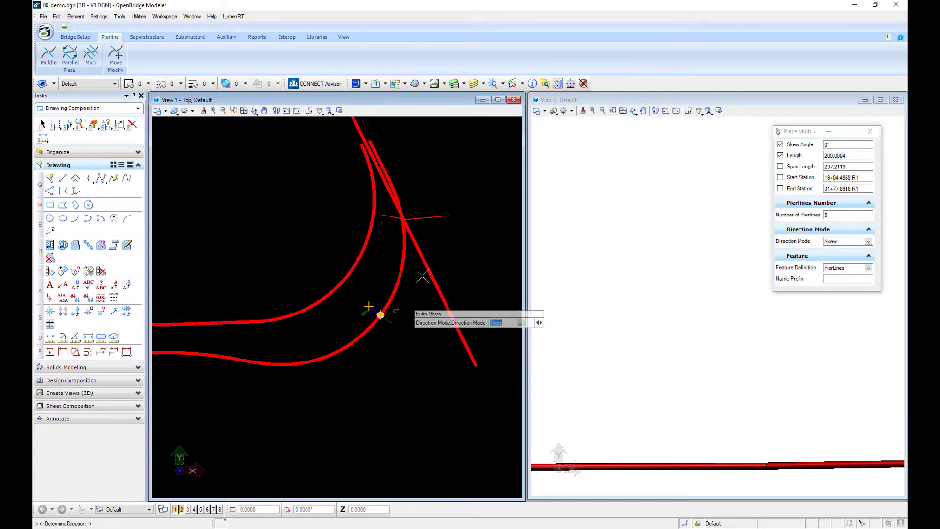
pyautogui.click(434, 199)
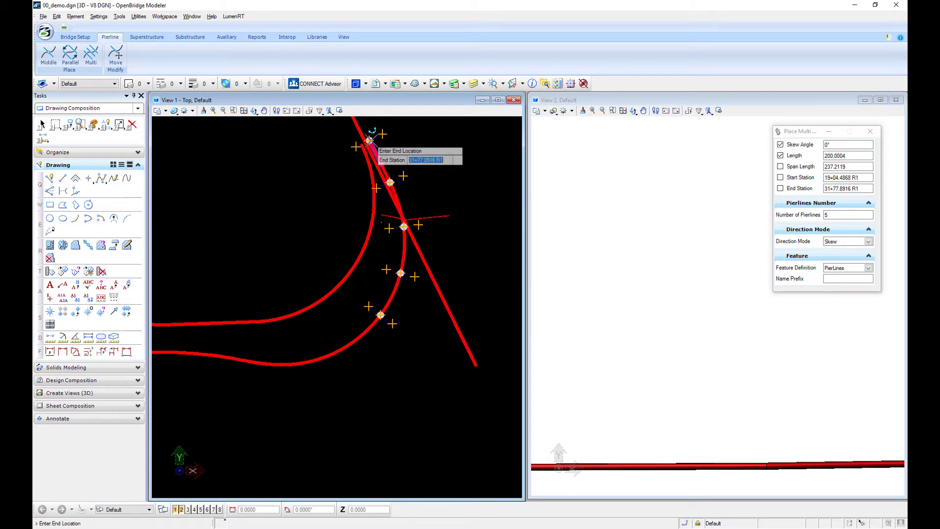
pyautogui.click(370, 138)
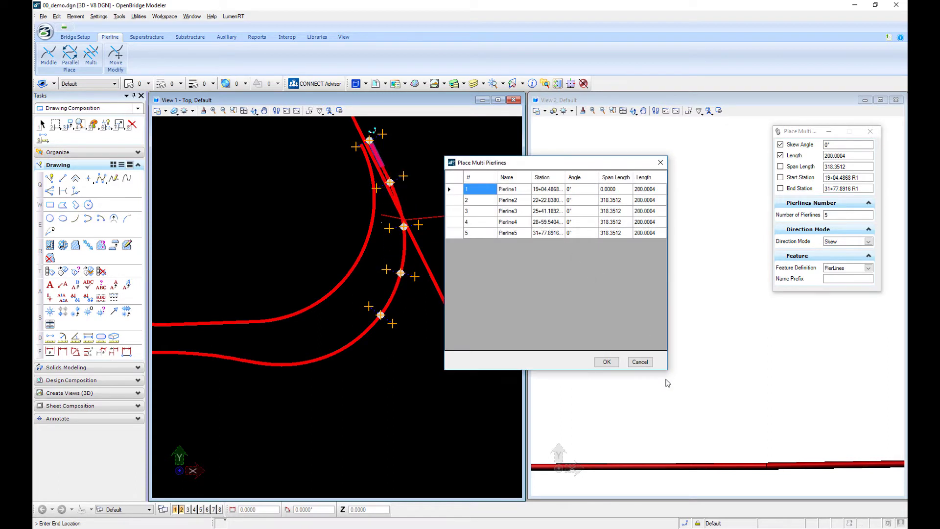
pyautogui.click(607, 361)
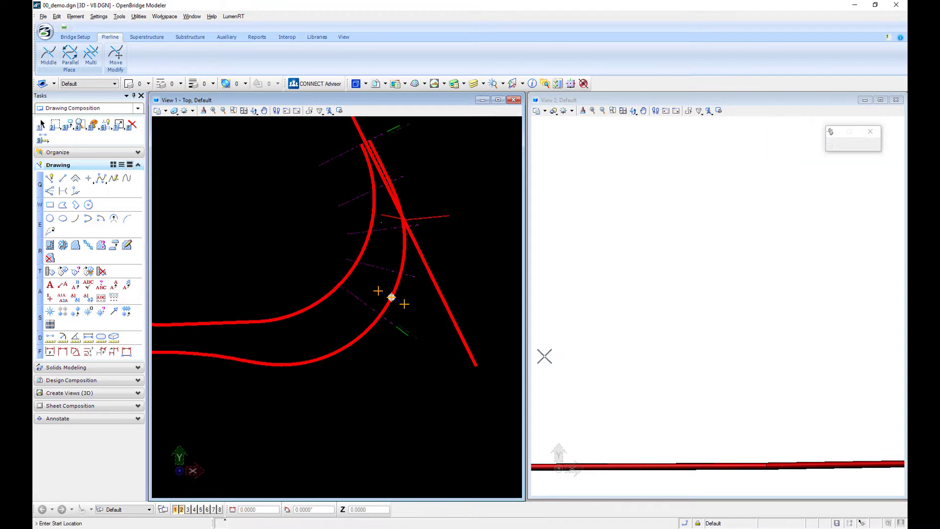
pyautogui.rightClick(404, 263)
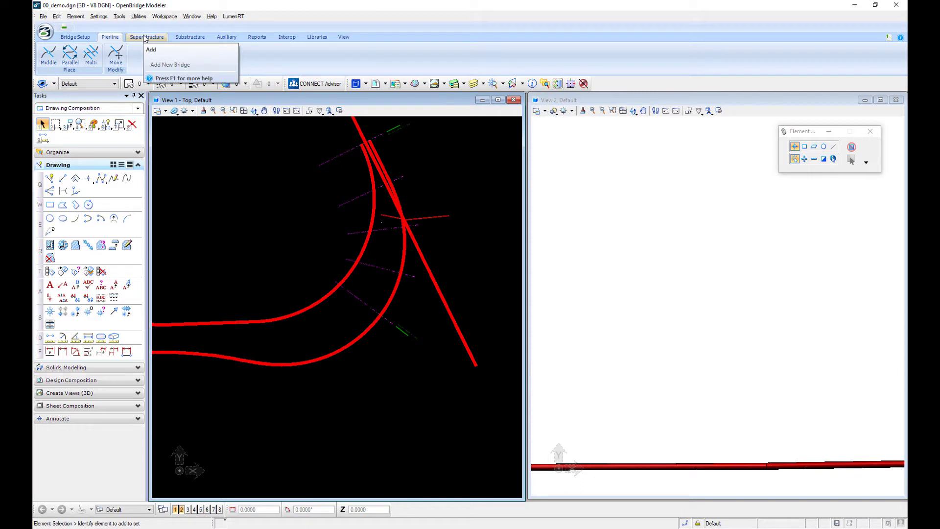
# Start a deck placement using the Slab w/ constraints template
pyautogui.click(145, 40)
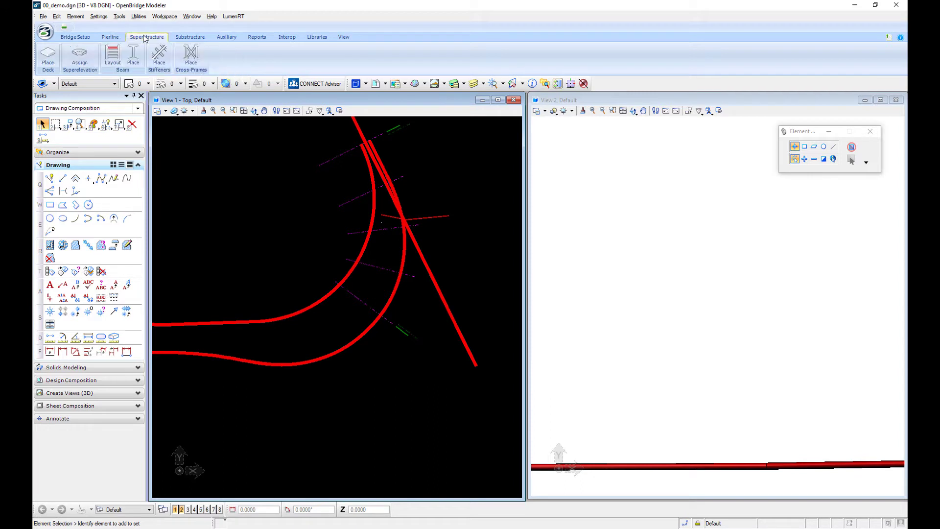
pyautogui.click(48, 57)
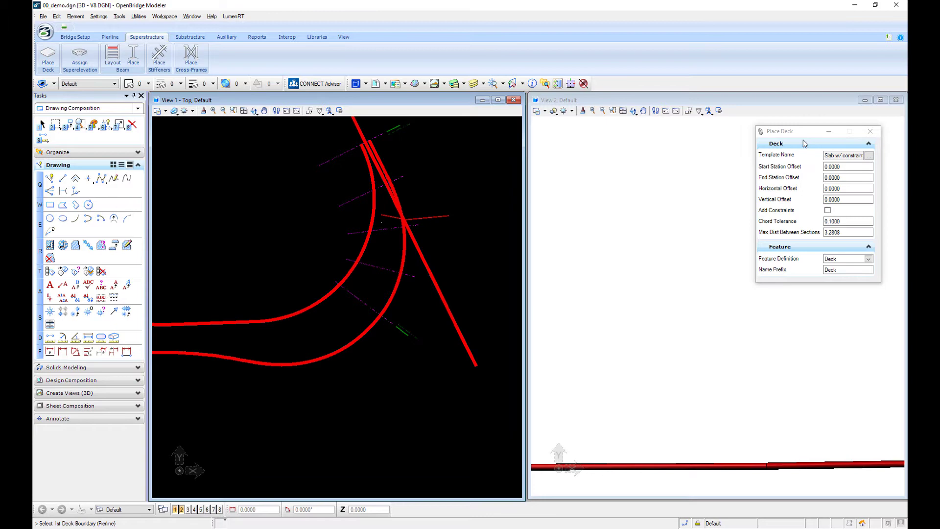
pyautogui.click(869, 156)
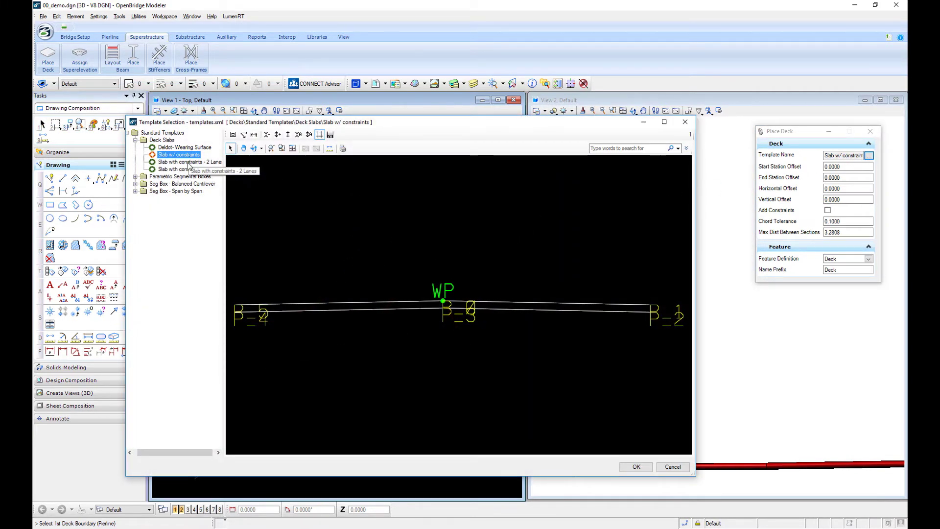
pyautogui.click(190, 162)
pyautogui.click(182, 154)
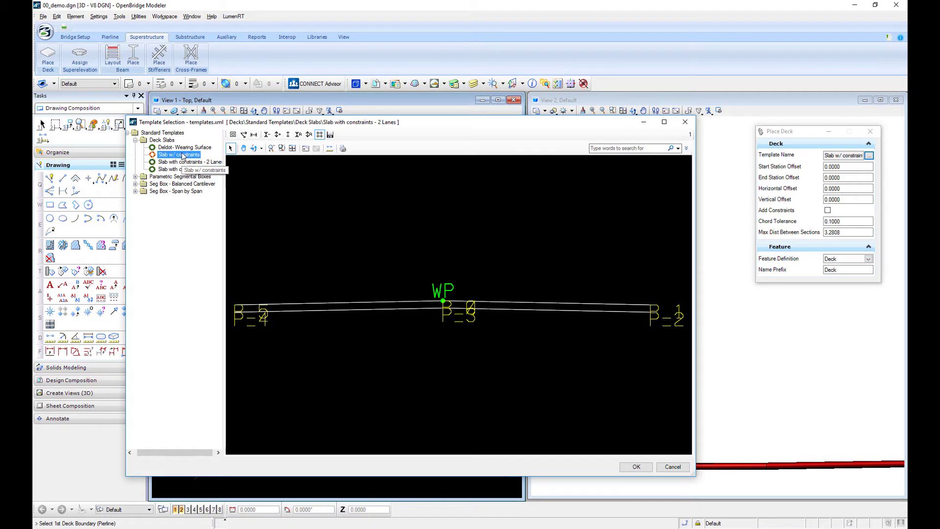
pyautogui.click(636, 466)
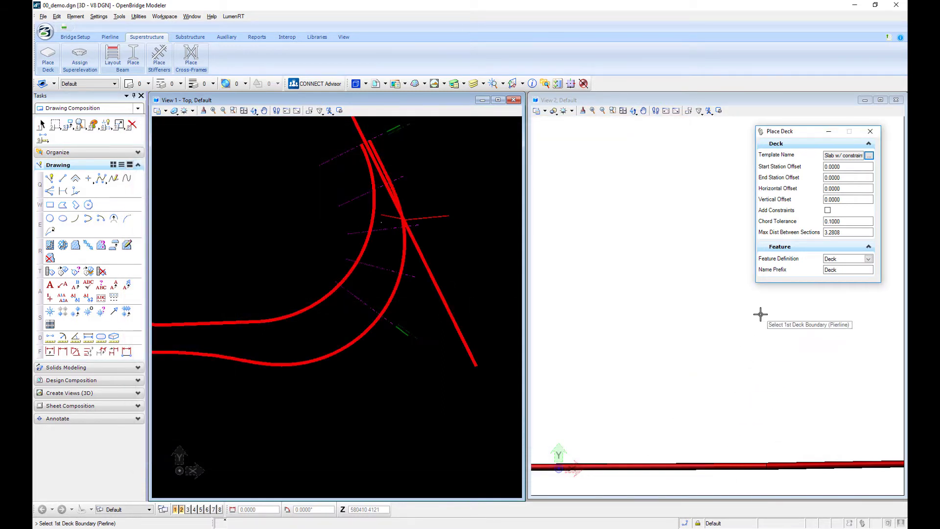
# Create the constrained slab deck bounded by the lower and top pierlines
pyautogui.click(384, 318)
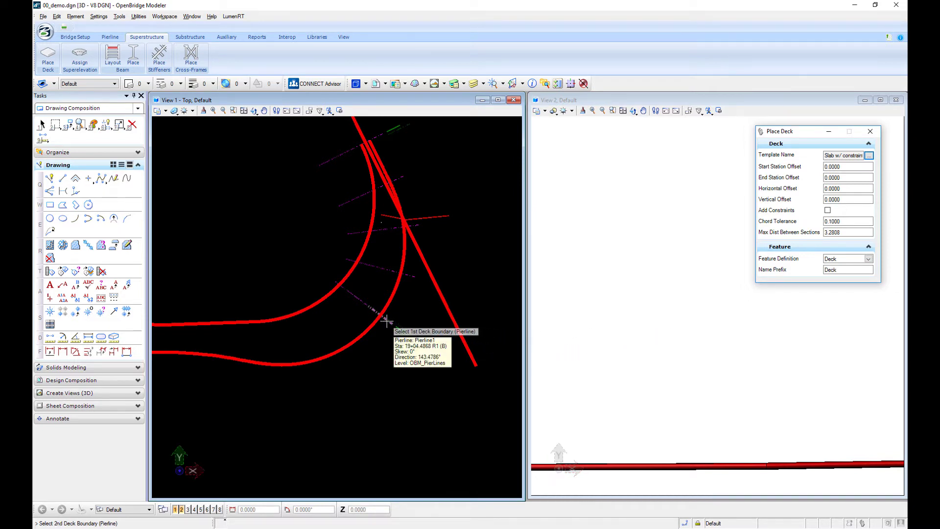
pyautogui.click(375, 135)
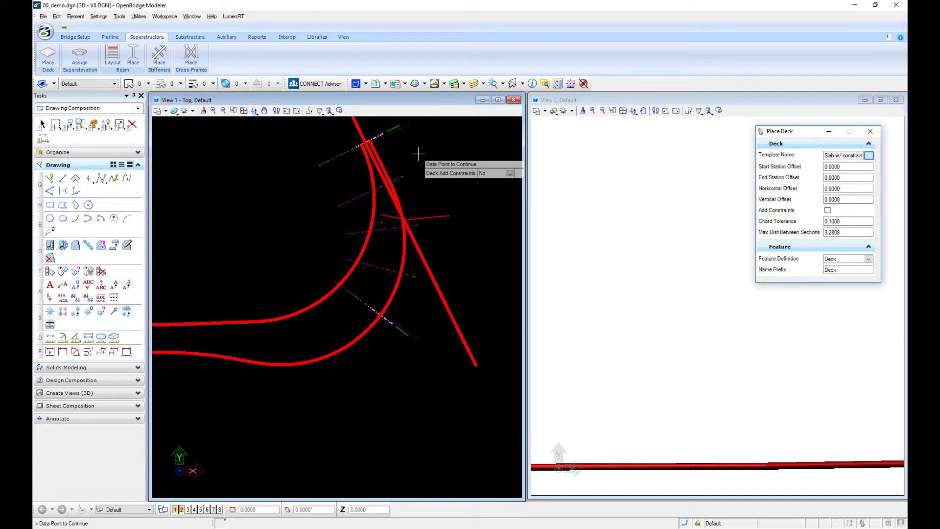
pyautogui.click(417, 154)
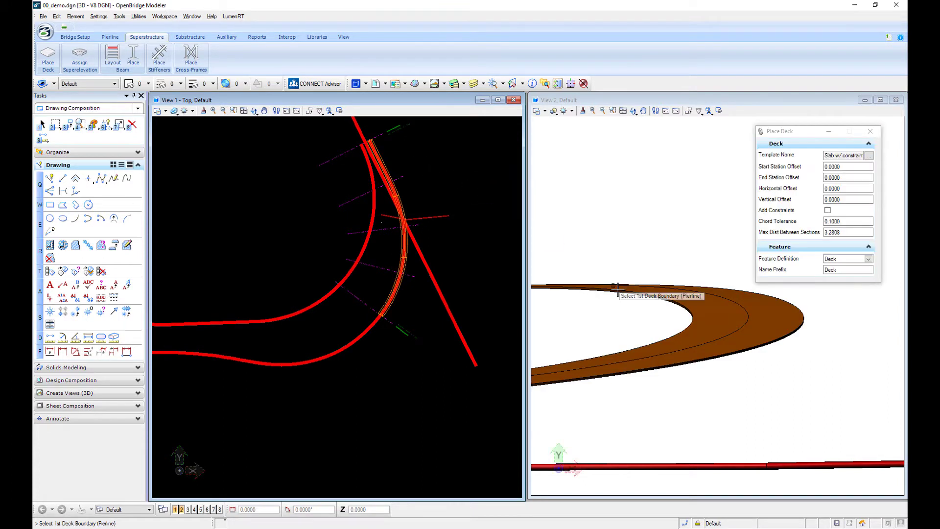
pyautogui.scroll(-1, 621, 331)
pyautogui.scroll(-1, 616, 331)
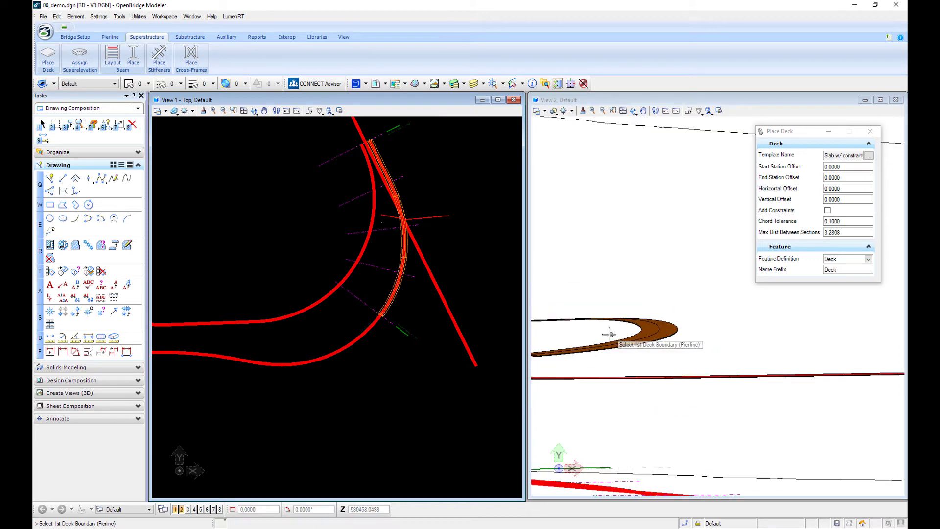
pyautogui.click(642, 110)
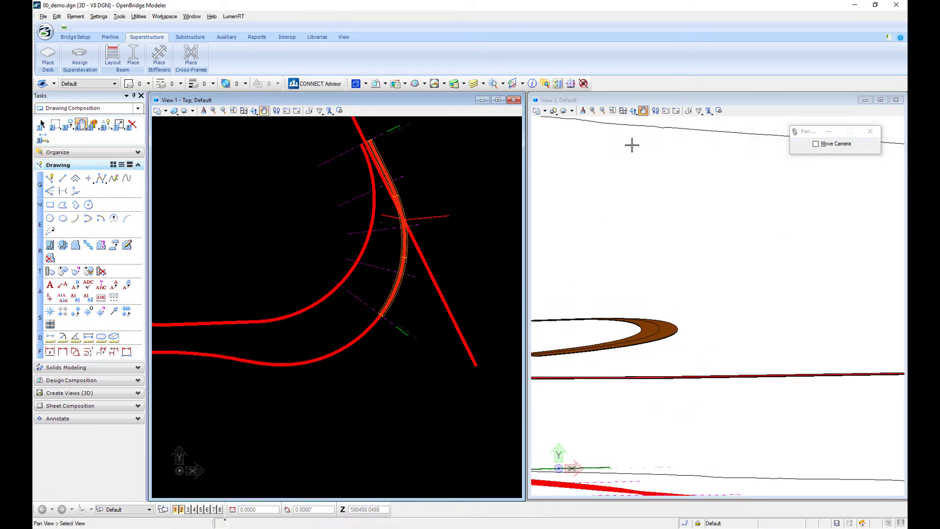
pyautogui.moveTo(583, 345); pyautogui.dragTo(592, 365)
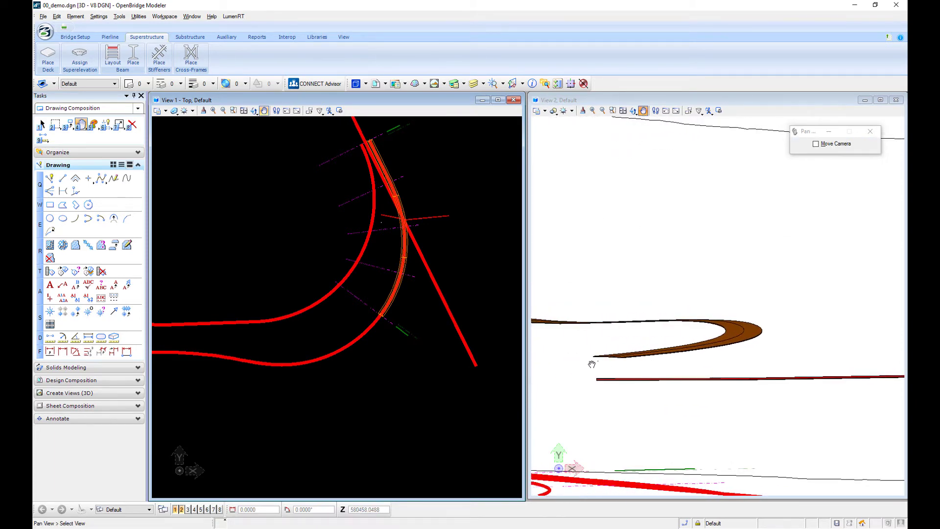
pyautogui.click(594, 361)
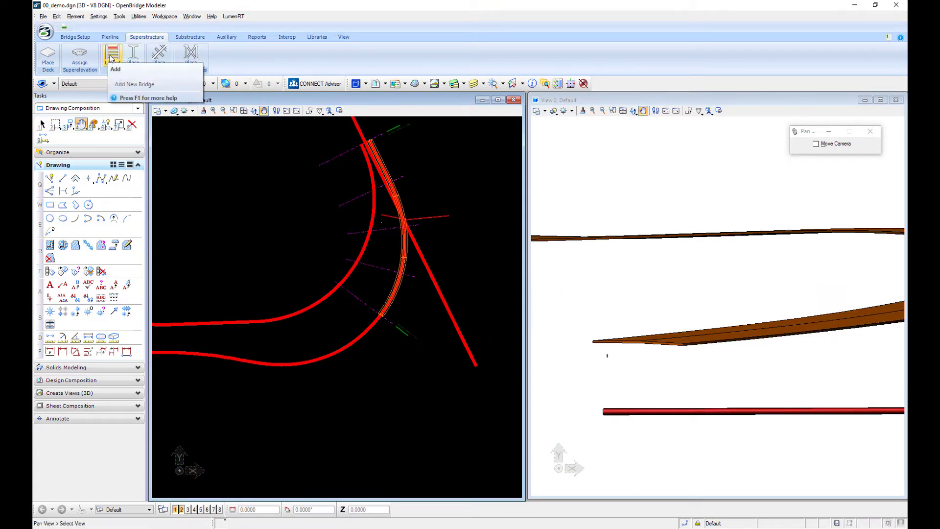
# Start a beam layout from the first pierline to the last pierline
pyautogui.click(112, 57)
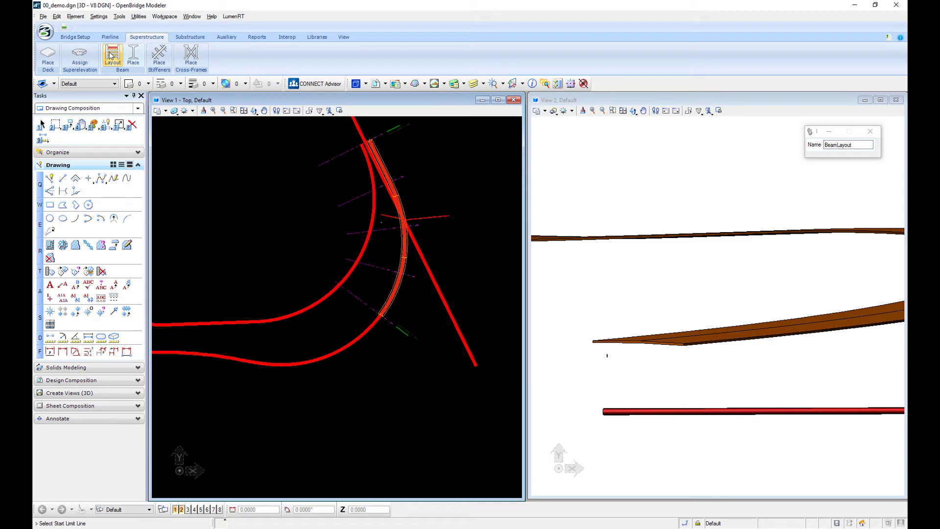
pyautogui.click(368, 307)
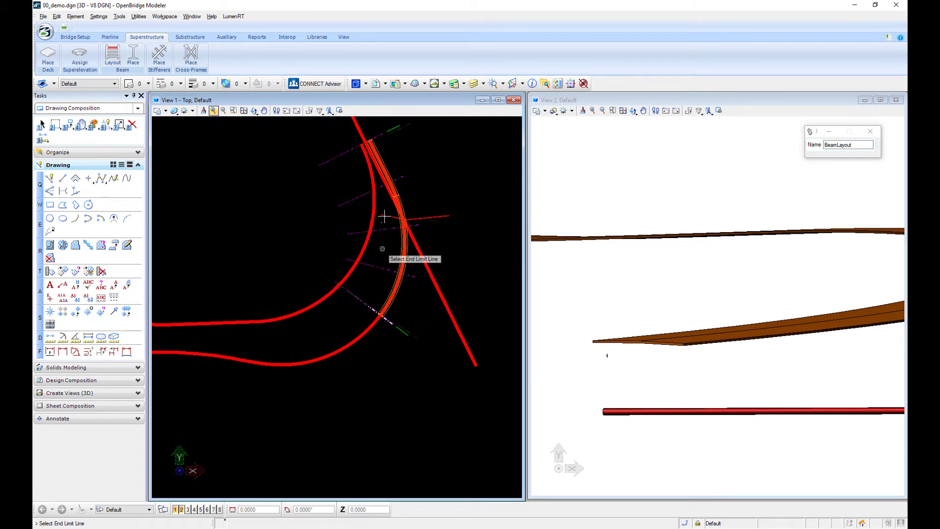
pyautogui.click(378, 135)
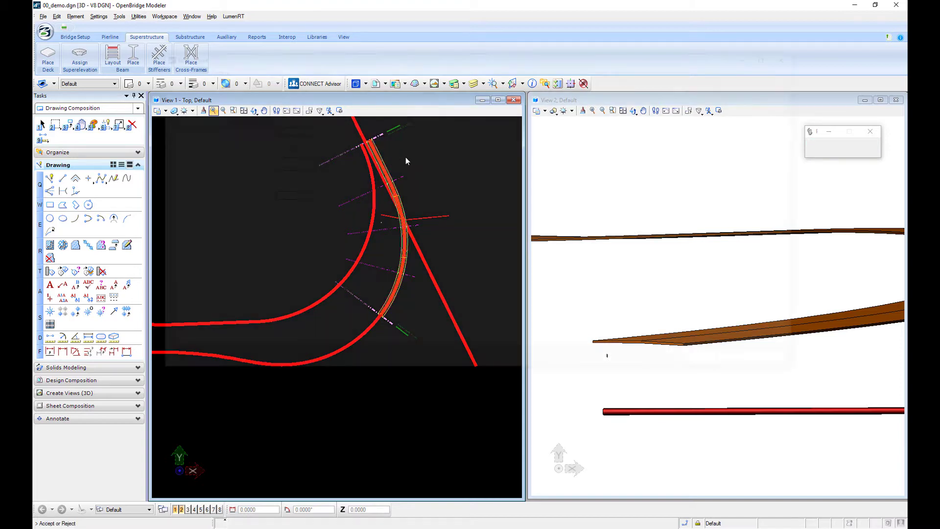
# Set 5 beams, 3 ft edge distance and 6 in pierline offsets for all spans; validate and save
pyautogui.click(406, 160)
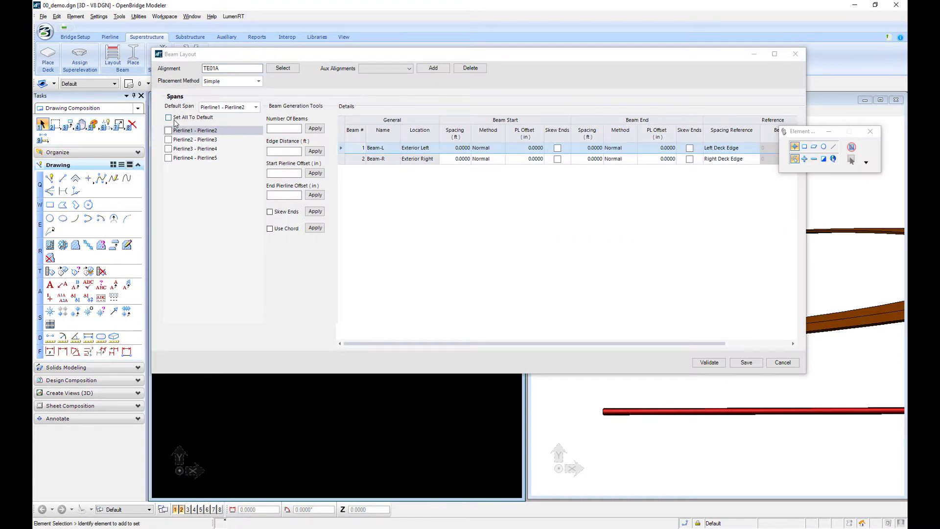
pyautogui.click(275, 129)
pyautogui.write('5')
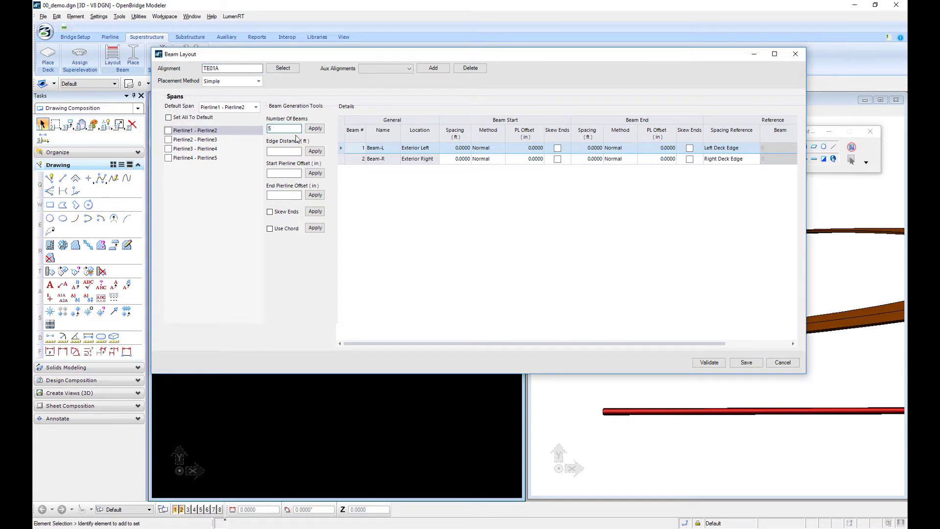
pyautogui.click(315, 128)
pyautogui.click(283, 151)
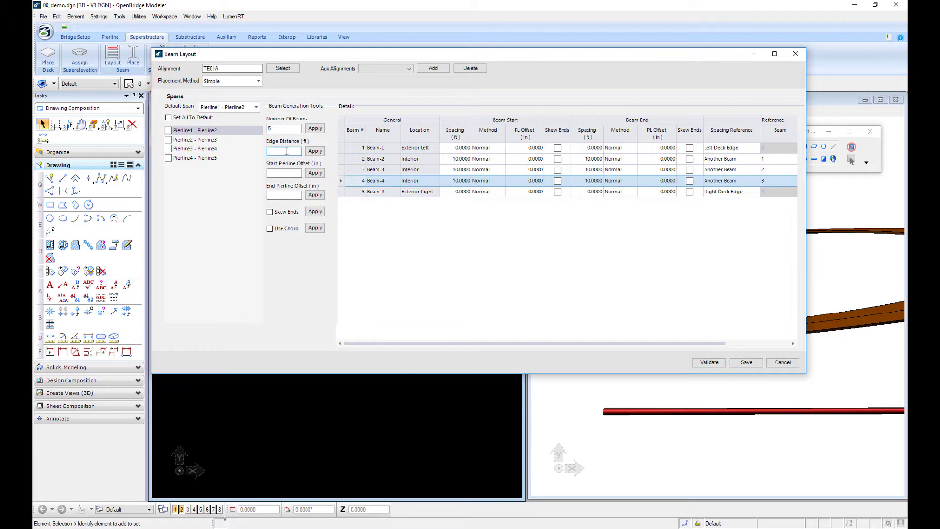
pyautogui.write('3')
pyautogui.click(314, 151)
pyautogui.click(287, 173)
pyautogui.write('6')
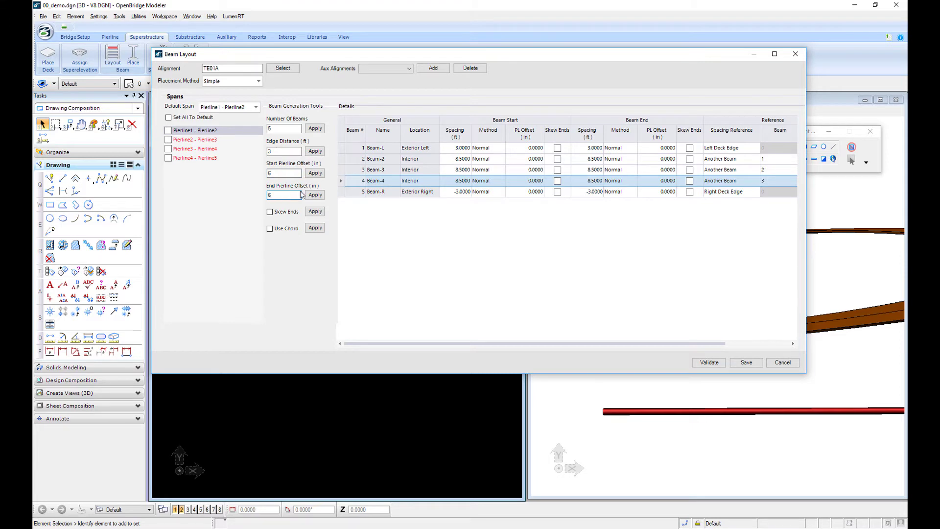
pyautogui.click(314, 173)
pyautogui.click(316, 194)
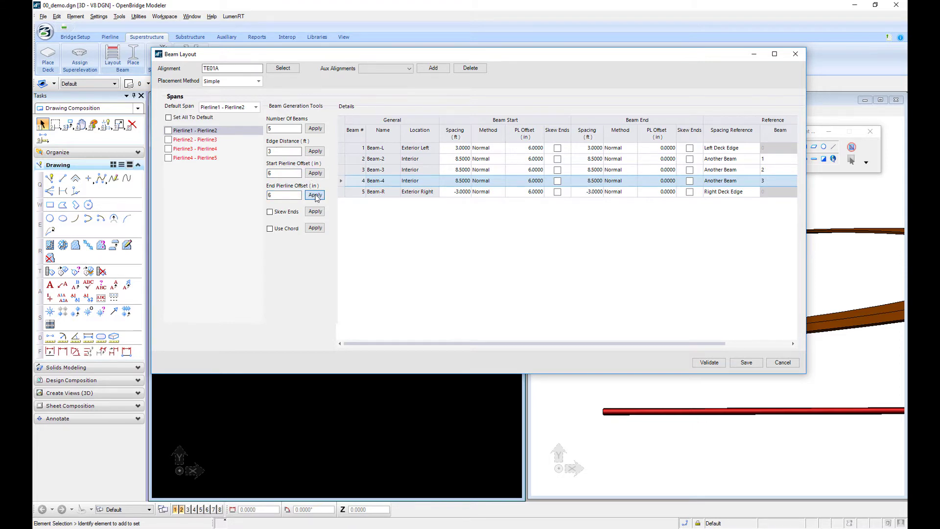
pyautogui.click(169, 119)
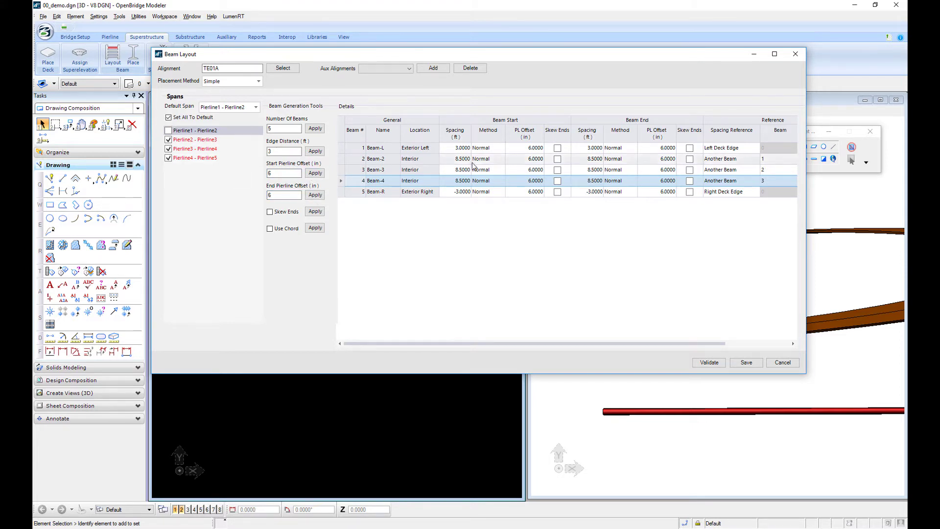
pyautogui.click(706, 361)
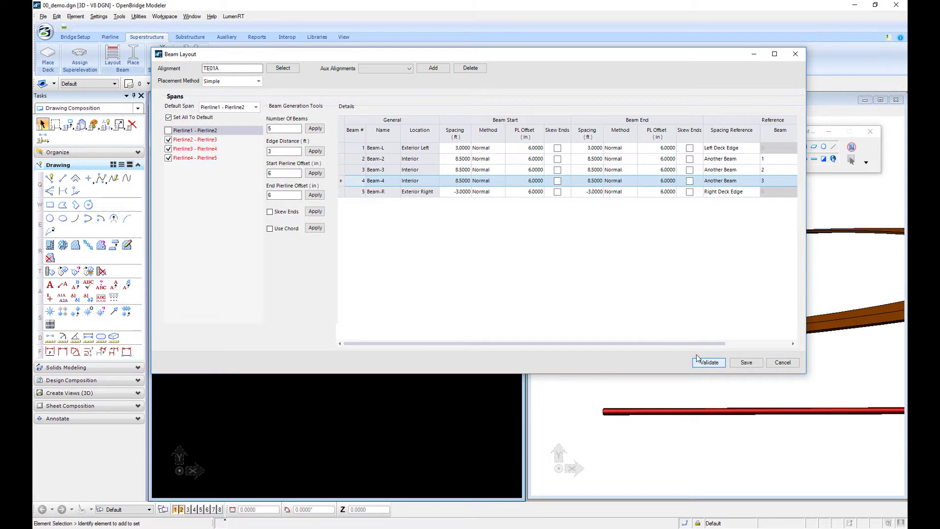
pyautogui.click(752, 369)
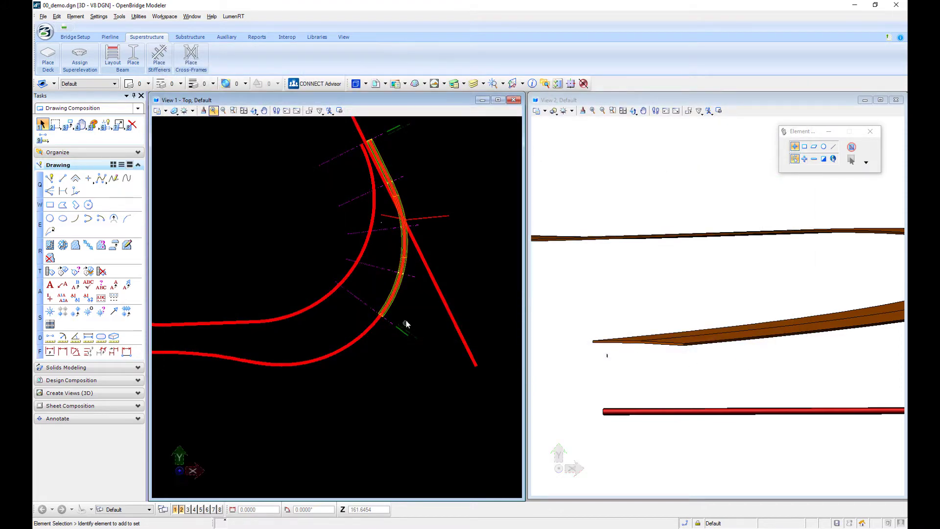
pyautogui.scroll(1, 385, 307)
pyautogui.scroll(1, 389, 293)
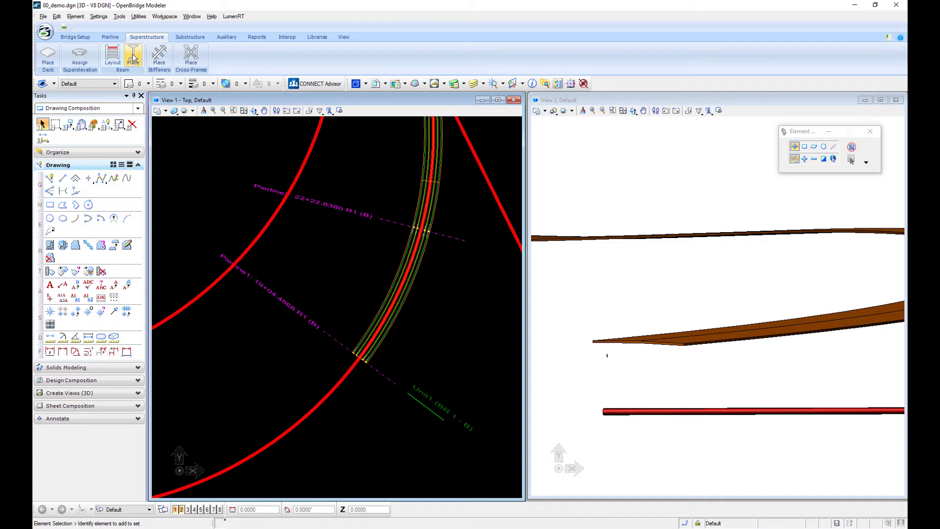
# Pick the BeamLayout girder layout for beam placement, showing its Beam Definition table
pyautogui.click(133, 58)
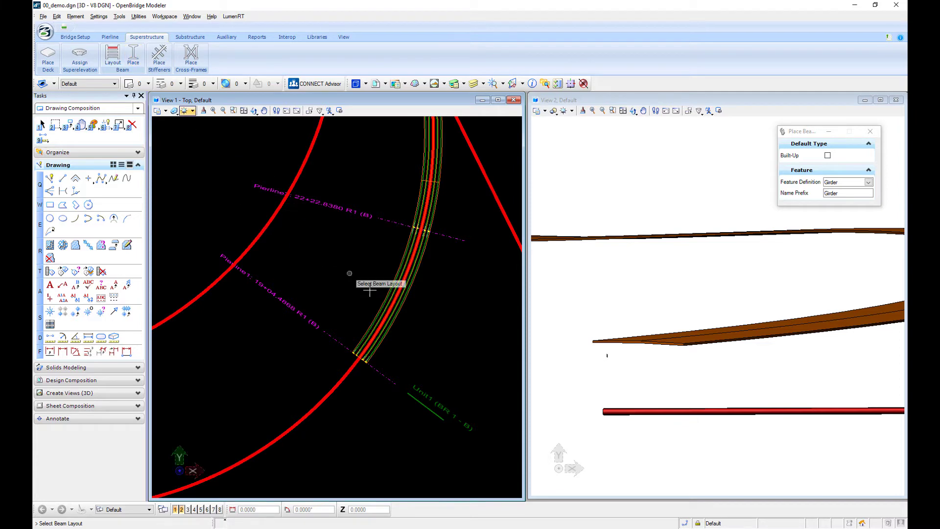
pyautogui.click(391, 318)
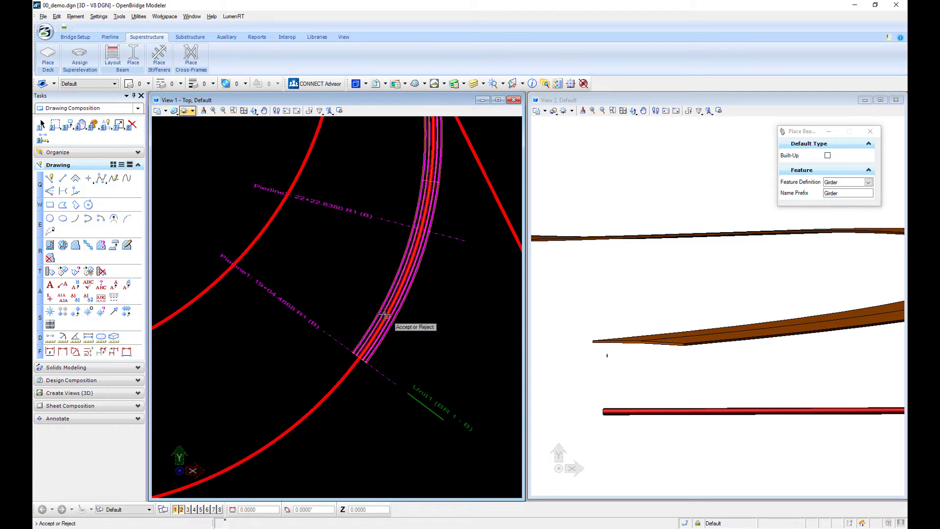
pyautogui.click(329, 273)
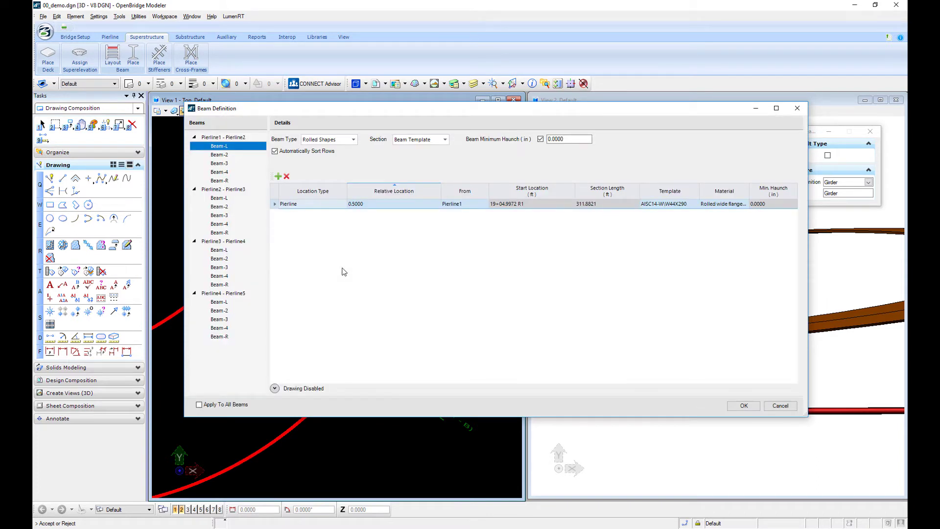
# Define rolled-shape W44X290 girders for every span and create them
pyautogui.click(349, 141)
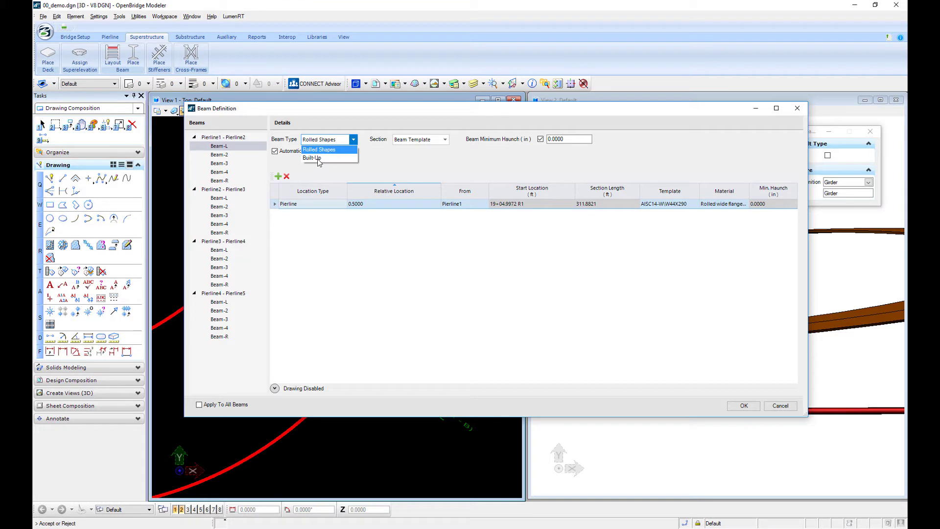
pyautogui.click(407, 162)
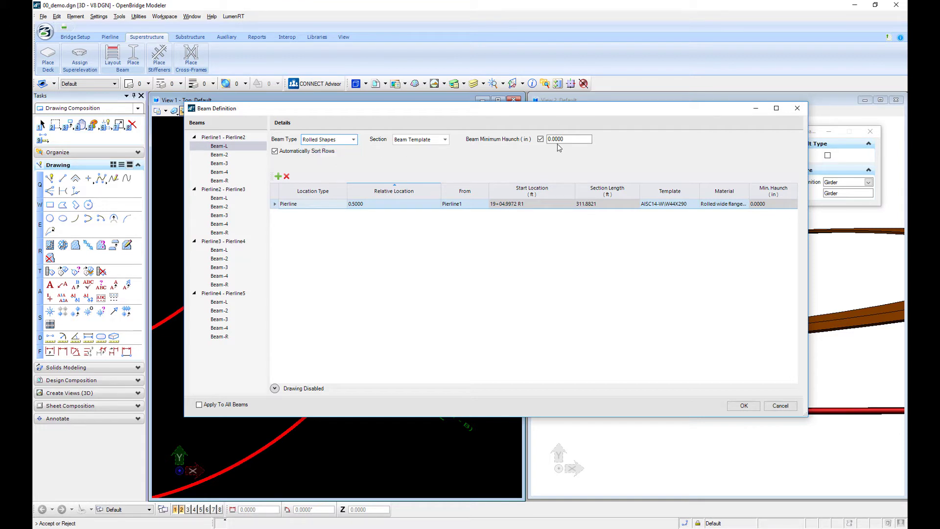
pyautogui.click(274, 388)
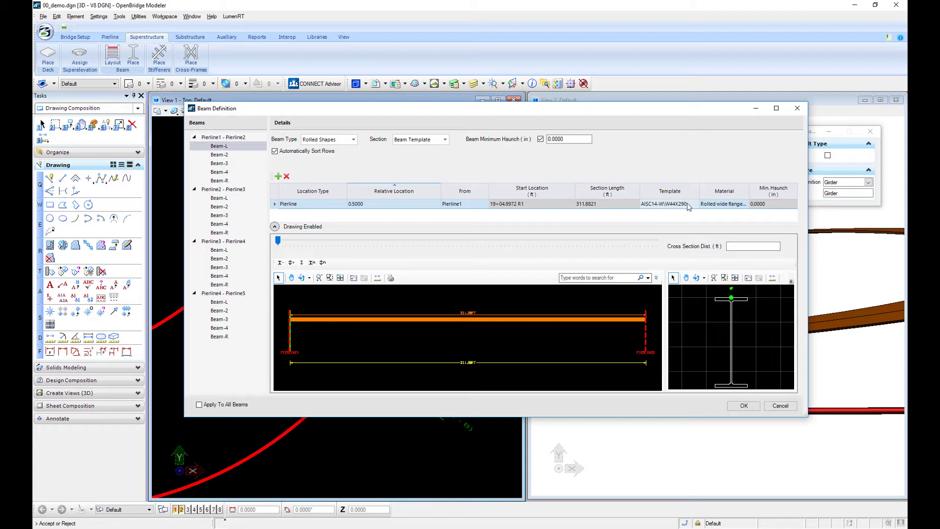
pyautogui.click(689, 207)
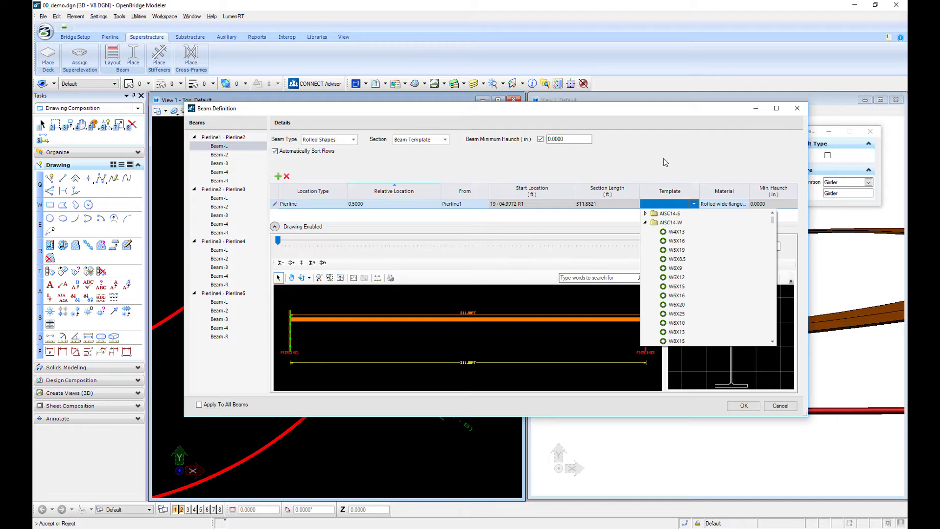
pyautogui.click(743, 406)
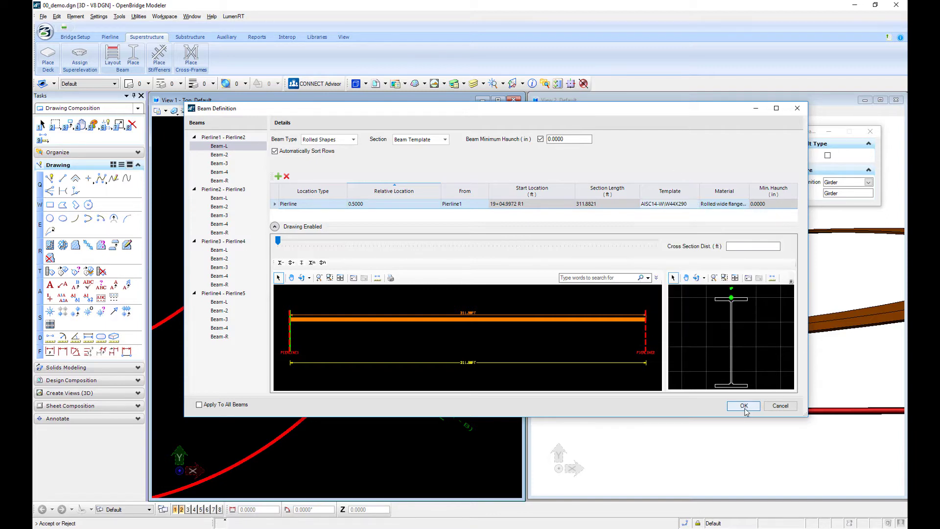
pyautogui.click(743, 406)
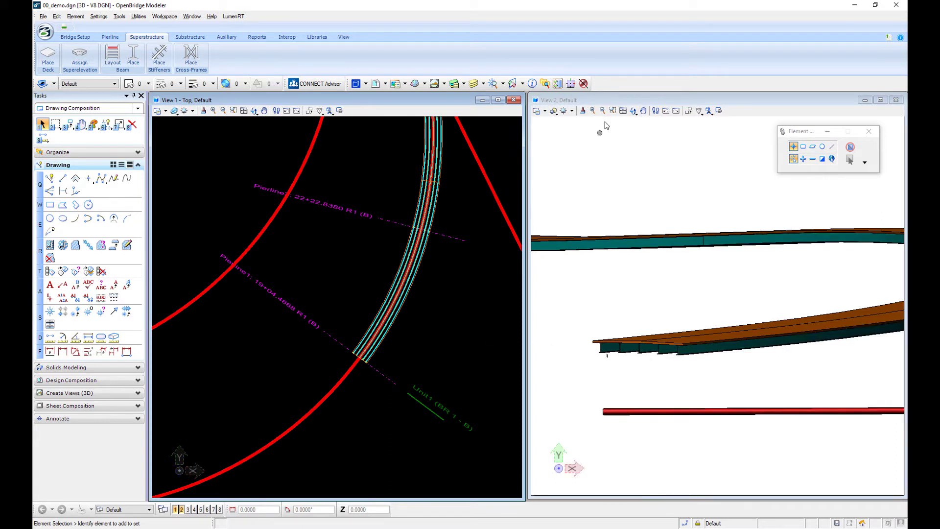
# Orbit the 3D view to inspect the rolled girders beneath the curved deck
pyautogui.click(633, 110)
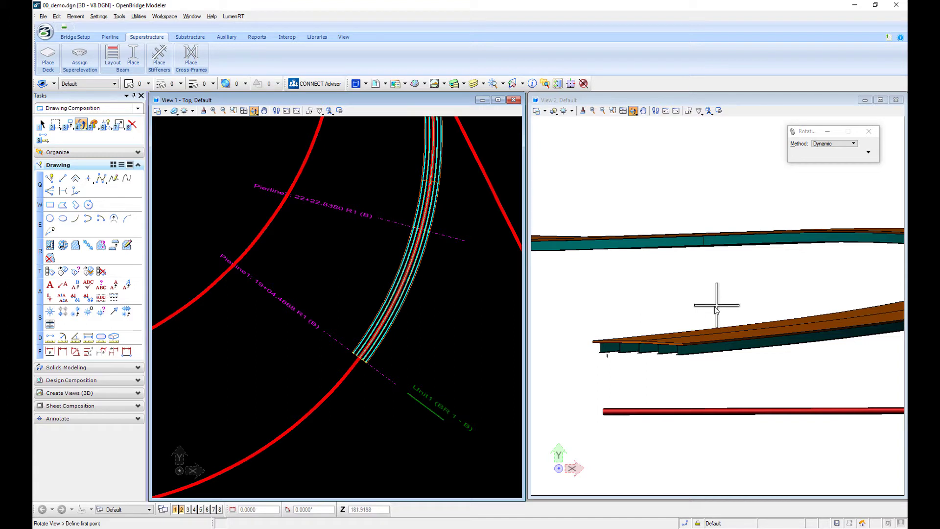
pyautogui.click(640, 353)
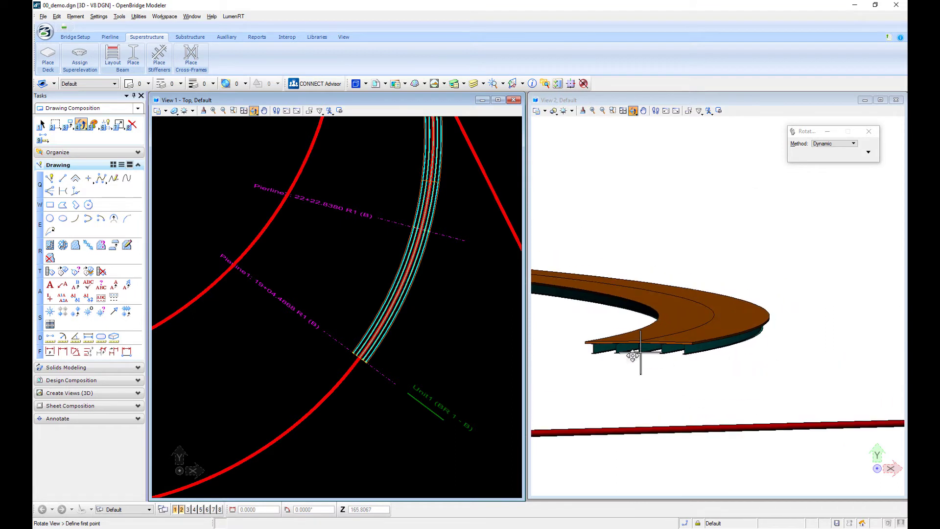
pyautogui.click(626, 356)
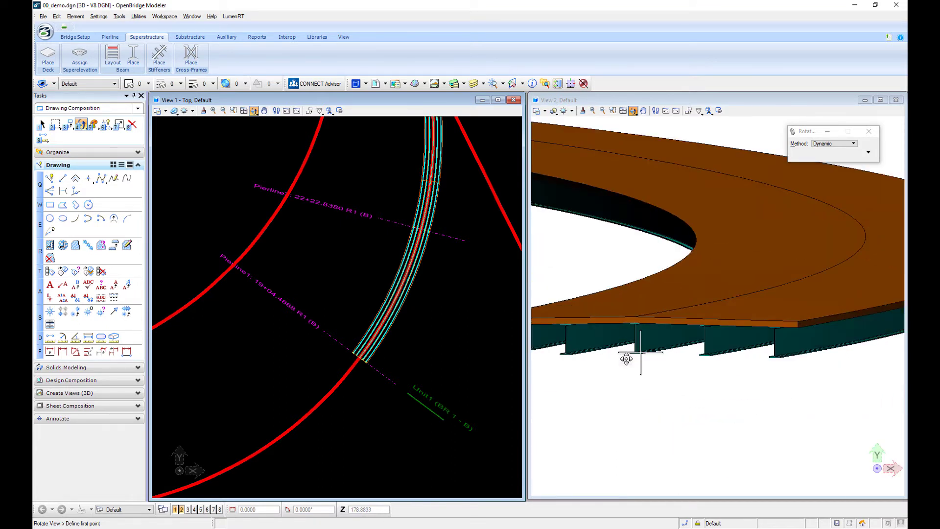
pyautogui.click(450, 340)
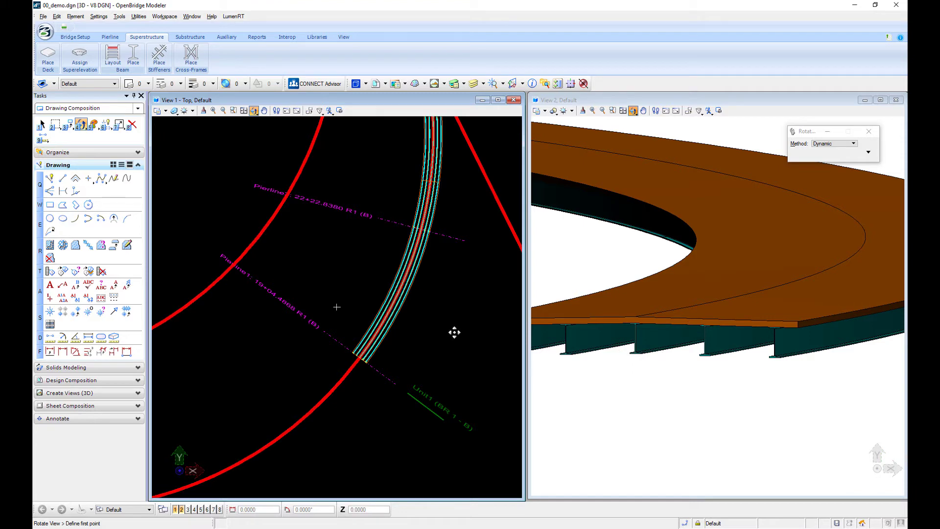
pyautogui.rightClick(428, 343)
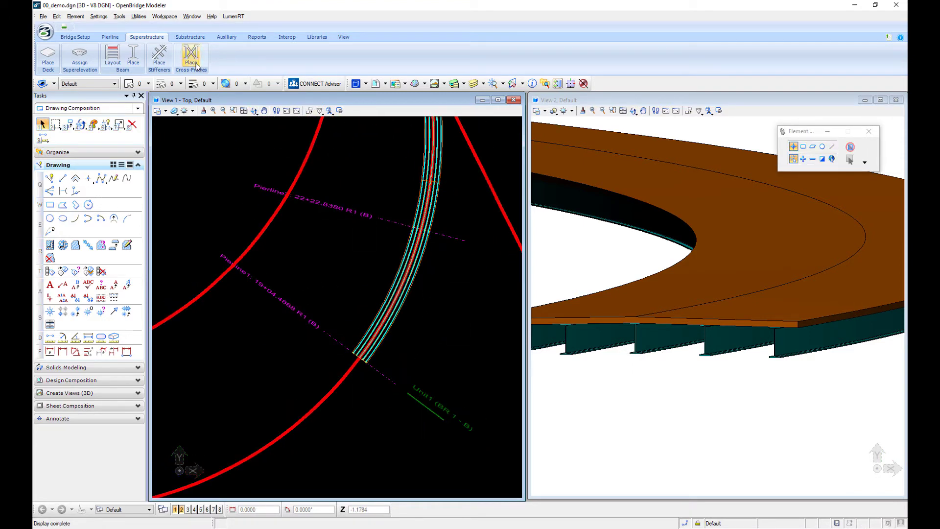
# Preview the SI and US V-frame and US_Inverted_V_Frame templates in the Cross-Frames library, then cancel
pyautogui.click(317, 37)
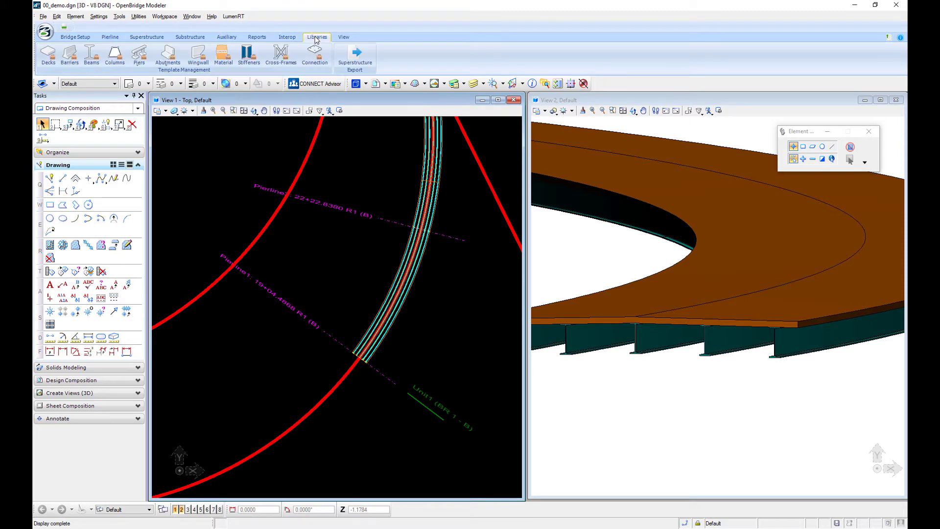
pyautogui.click(281, 57)
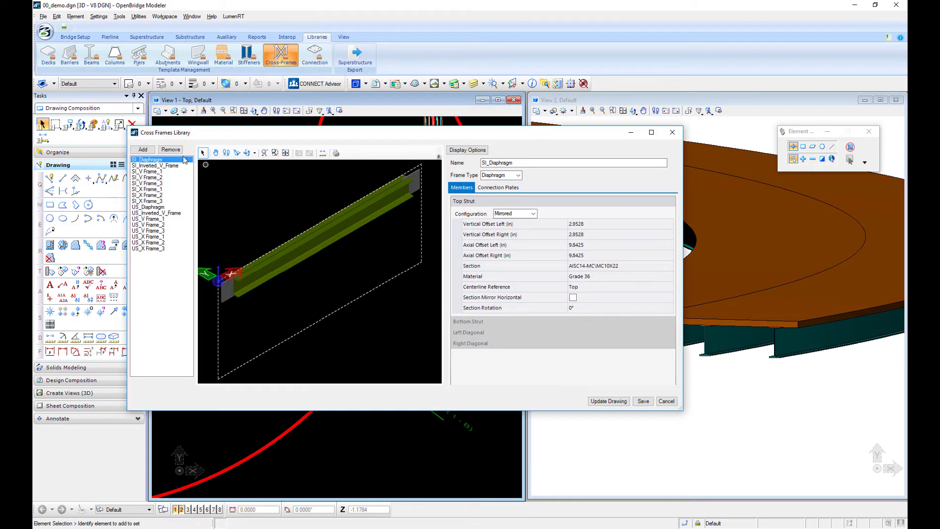
pyautogui.click(148, 172)
pyautogui.click(148, 183)
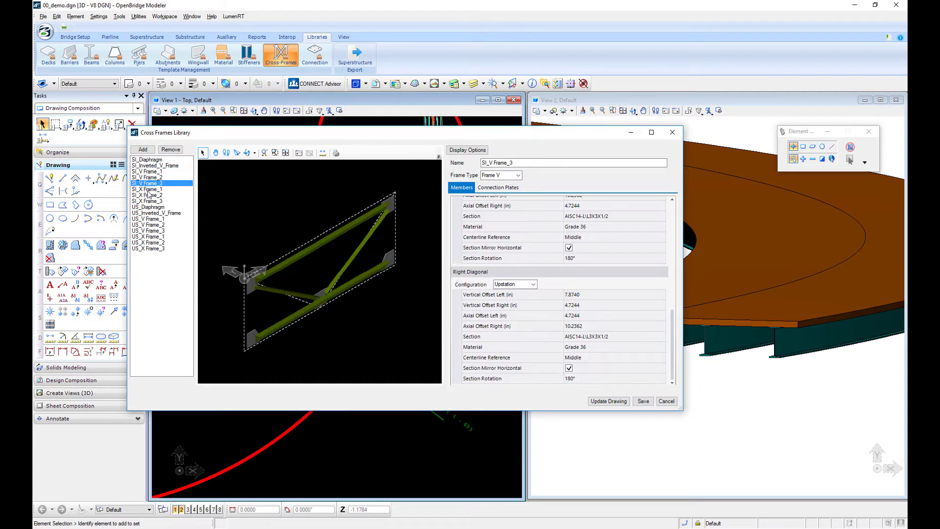
pyautogui.click(153, 218)
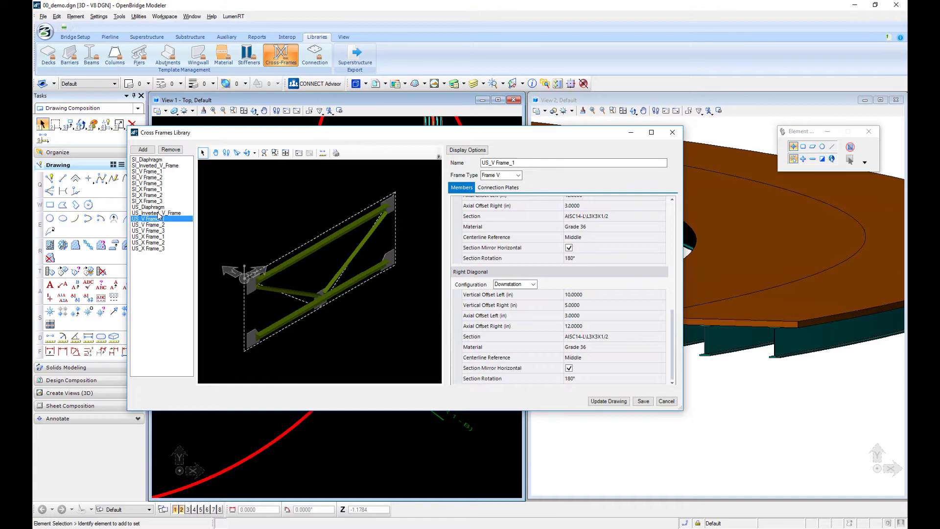
pyautogui.click(159, 213)
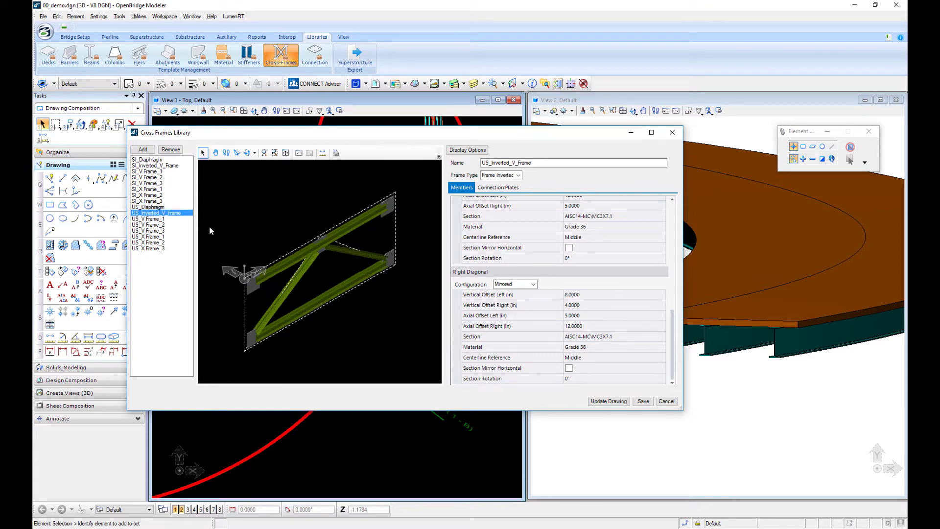
pyautogui.click(666, 401)
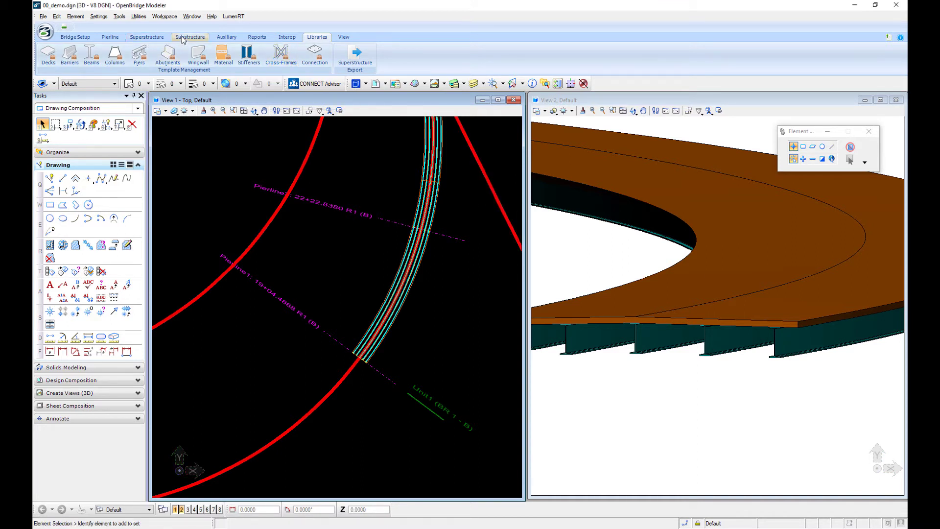
# Start Place Cross-Frames and pick the curved girder group in View 1
pyautogui.click(151, 38)
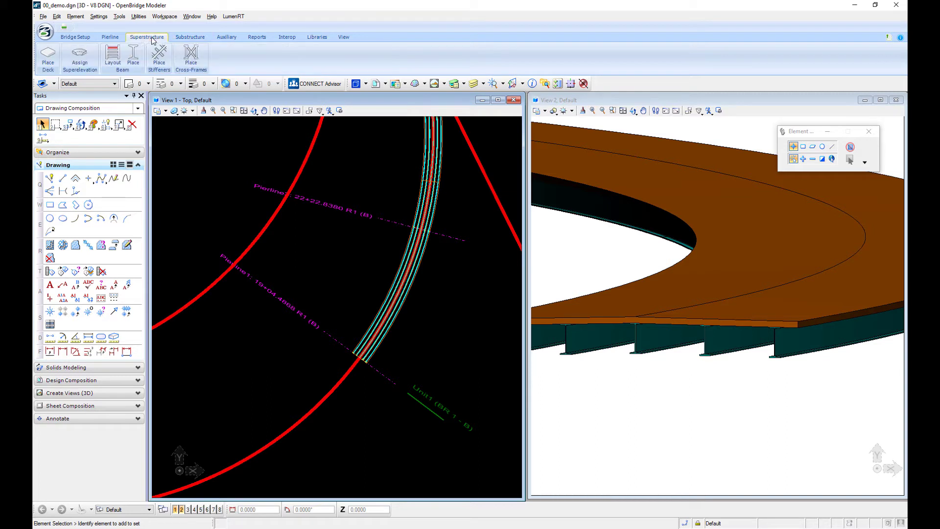
pyautogui.click(191, 55)
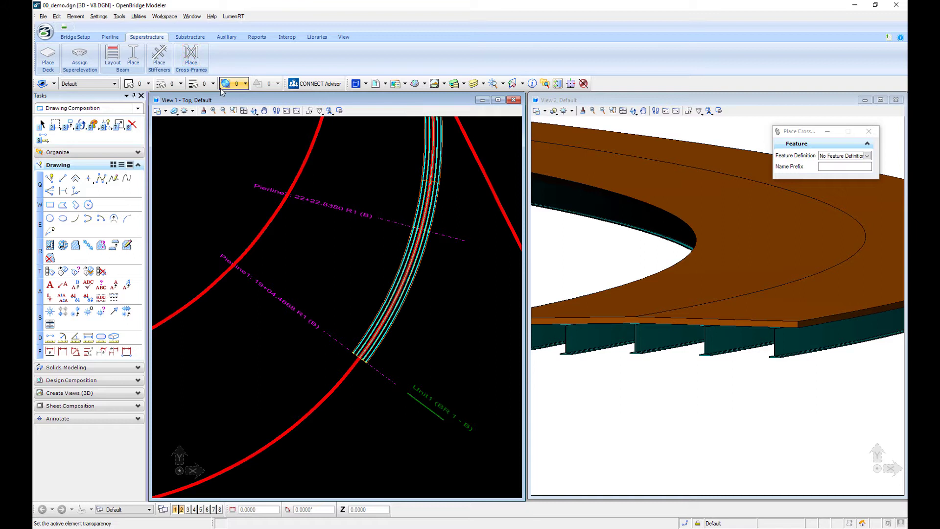
pyautogui.click(394, 312)
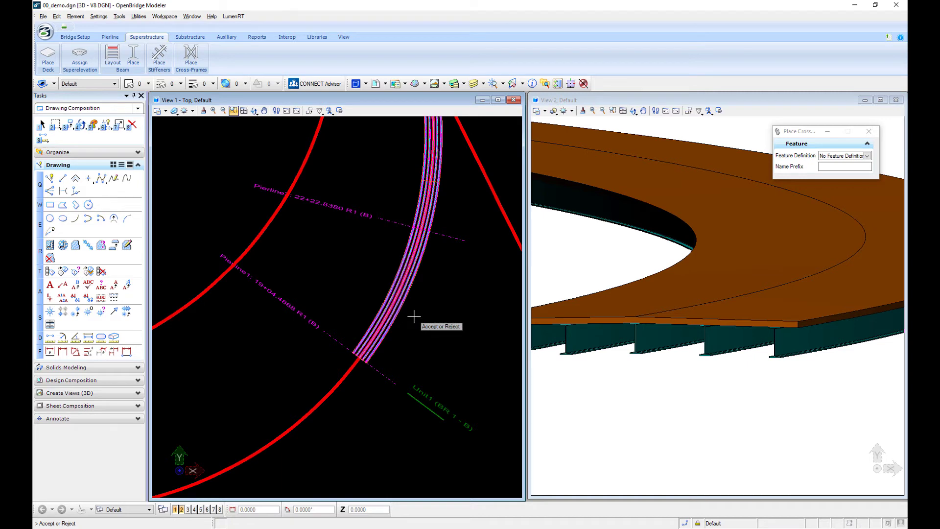
pyautogui.click(414, 317)
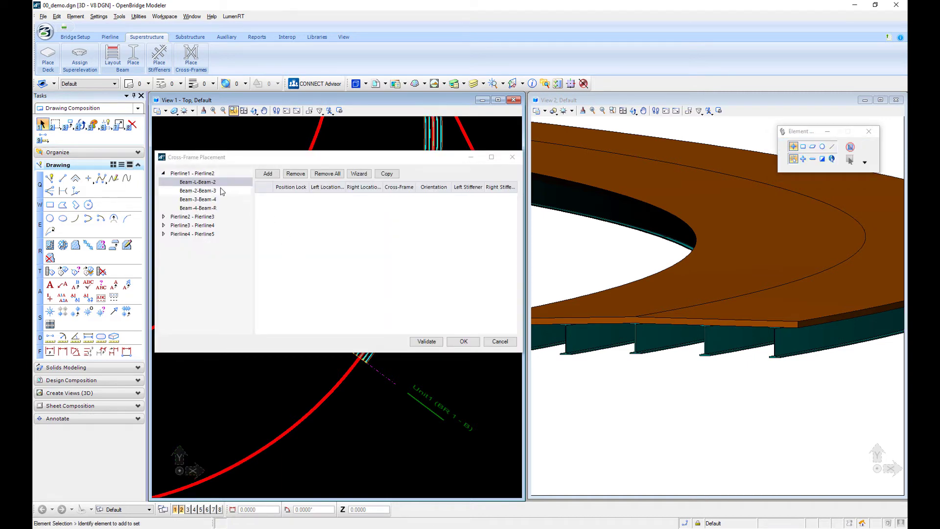
# Generate US_Inverted_V_Frame cross-frames at 30 ft spacing in the first span's Beam-L-Beam-2 bay
pyautogui.click(358, 174)
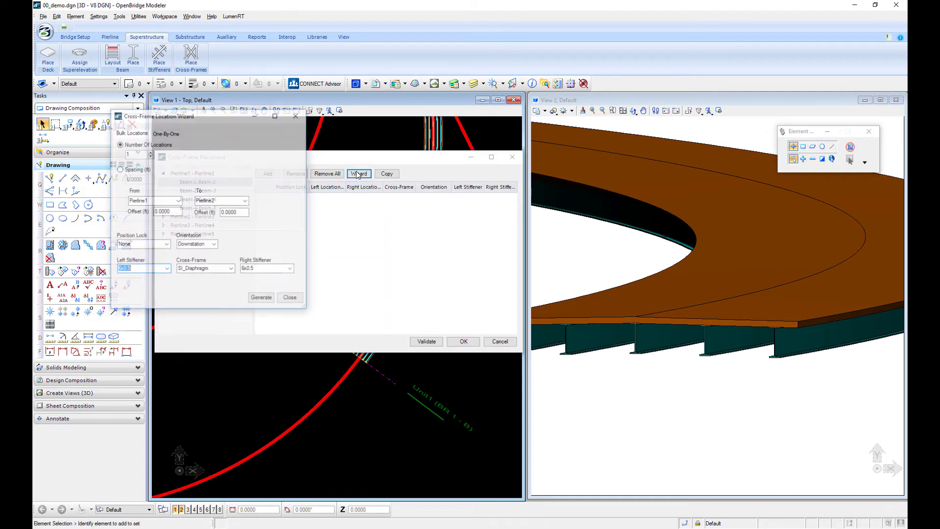
pyautogui.click(120, 169)
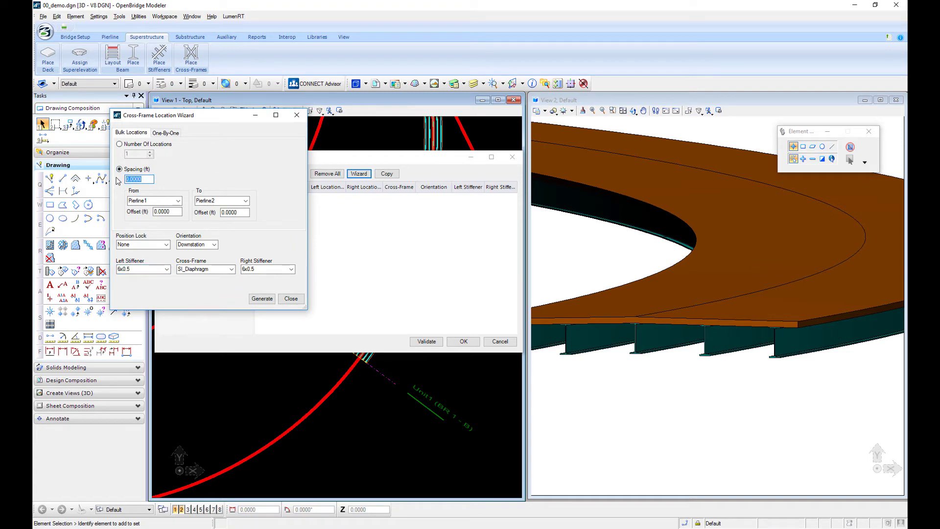
pyautogui.write('30')
pyautogui.click(203, 269)
pyautogui.click(231, 269)
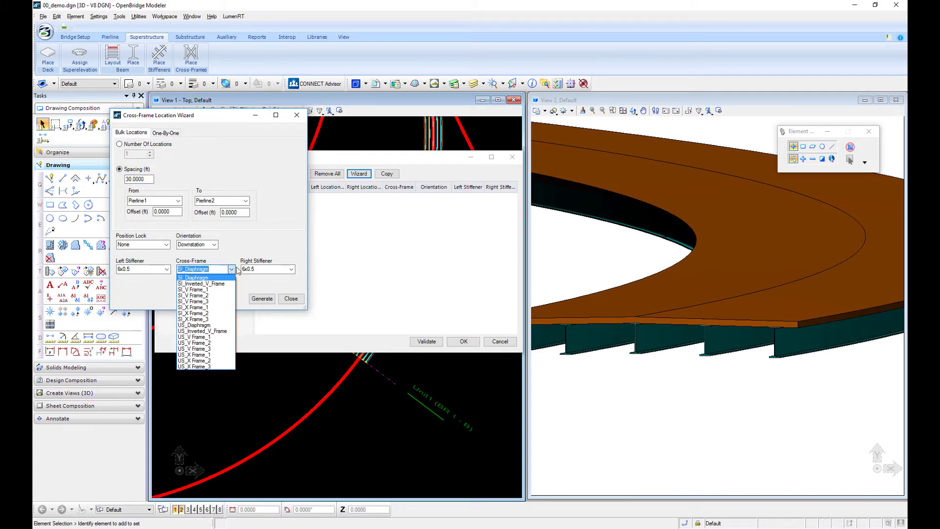
pyautogui.click(207, 331)
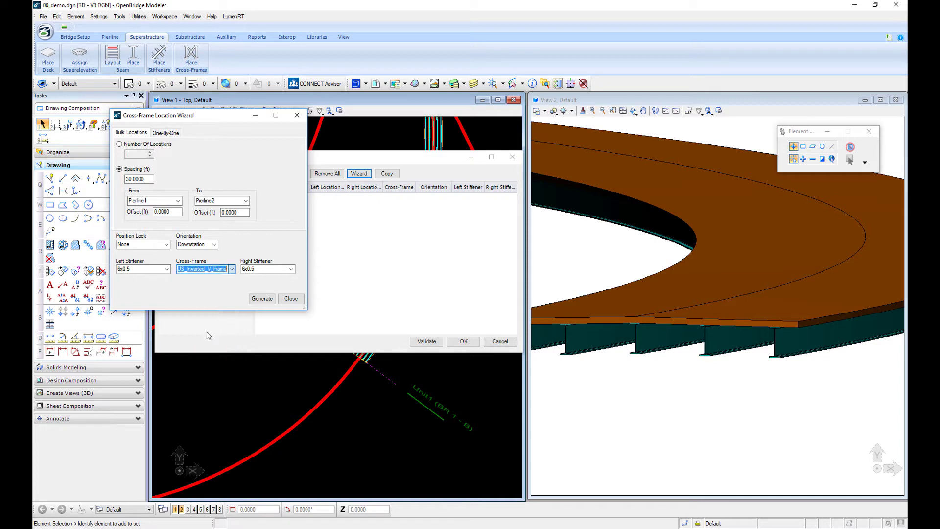
pyautogui.click(263, 298)
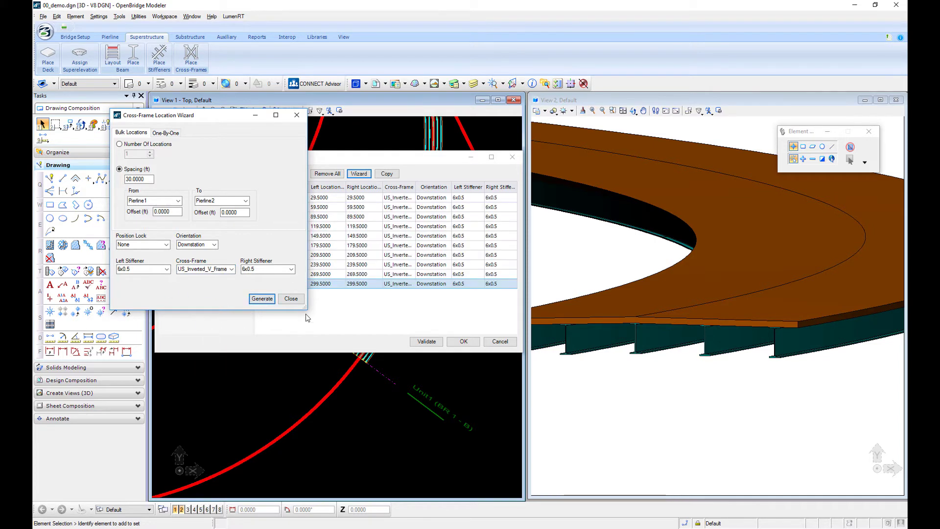
pyautogui.click(292, 298)
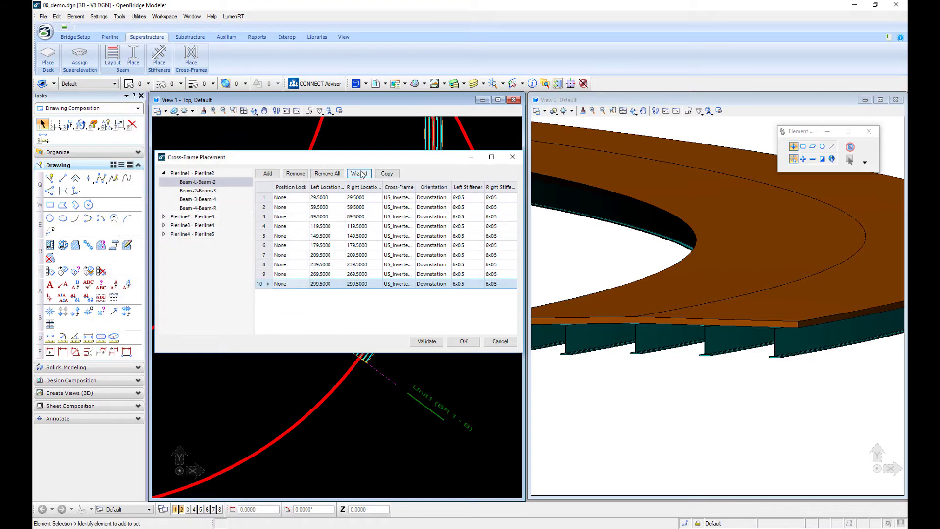
pyautogui.click(387, 173)
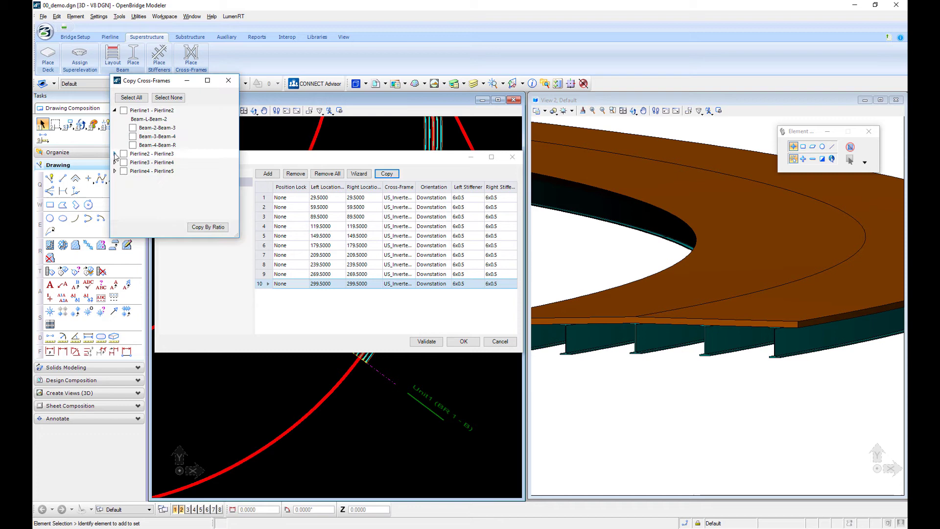
# Mark Beam-L-Beam-2 under Pierline2, Pierline3 and Pierline4 as copy targets
pyautogui.click(132, 162)
pyautogui.click(114, 197)
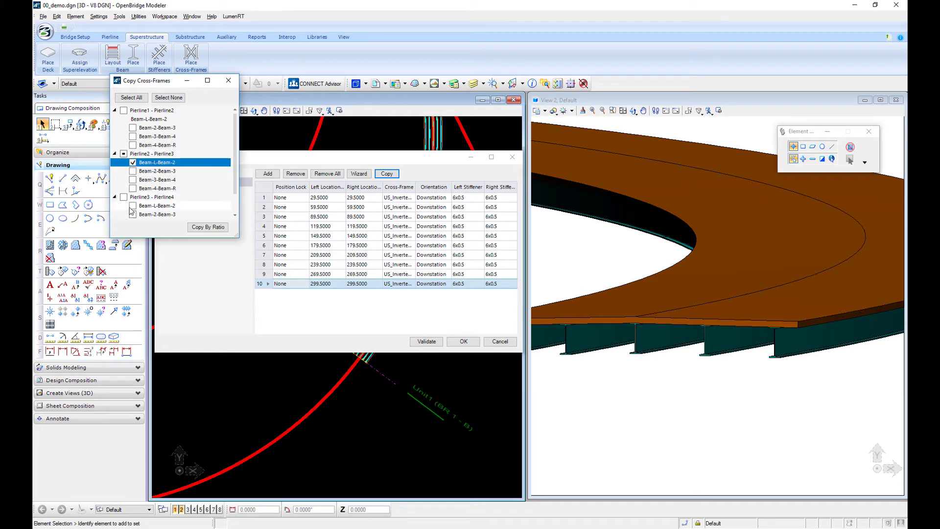
pyautogui.click(133, 206)
pyautogui.scroll(-1, 237, 216)
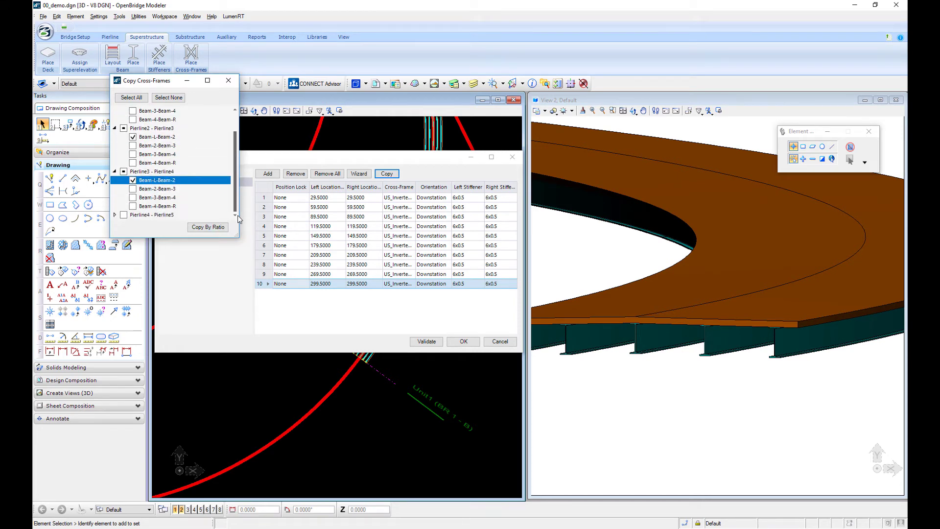
pyautogui.click(115, 216)
pyautogui.scroll(-1, 236, 214)
pyautogui.click(133, 189)
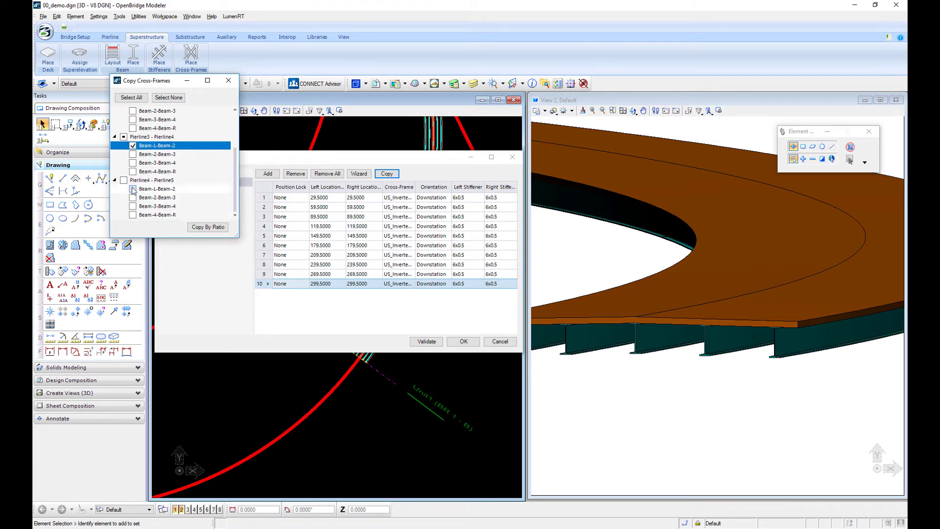
# Copy by ratio, then generate US_V Frame_1 cross-frames in the first span's Beam-2-Beam-3 bay
pyautogui.click(212, 228)
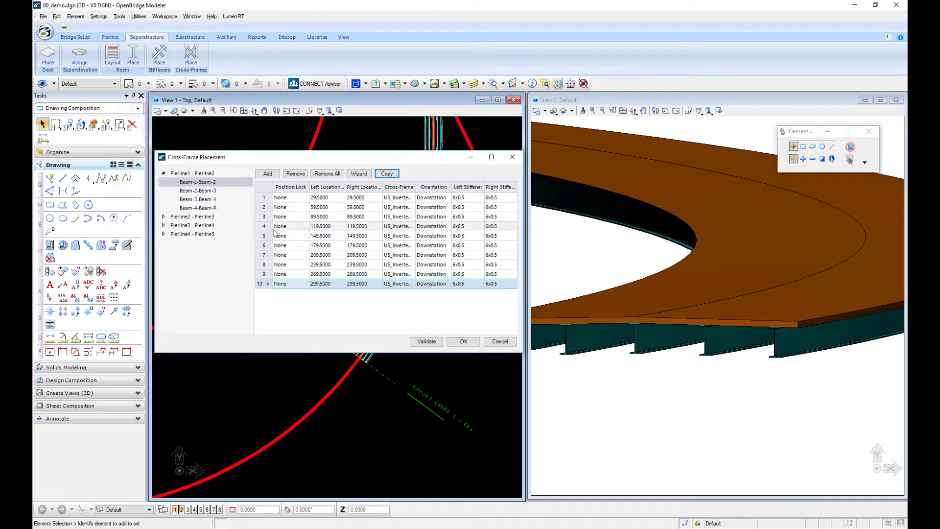
pyautogui.click(210, 191)
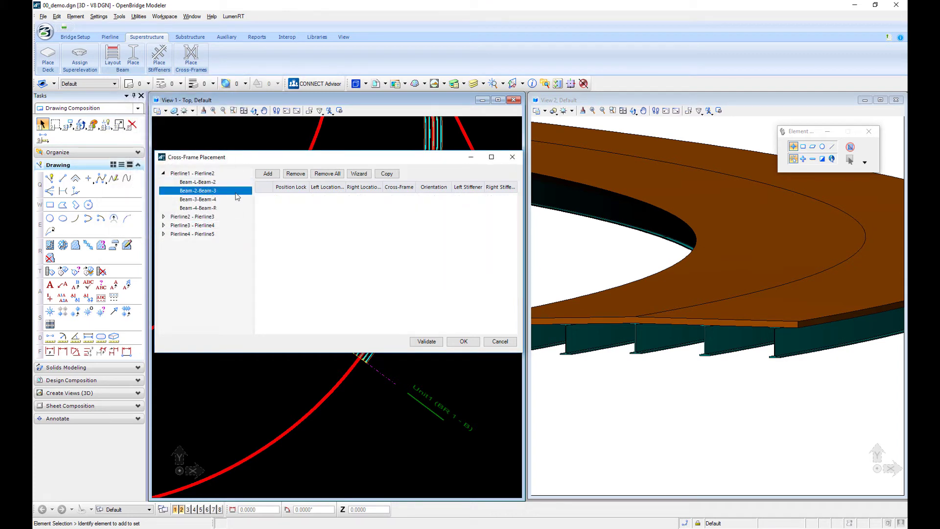
pyautogui.click(351, 176)
pyautogui.click(232, 269)
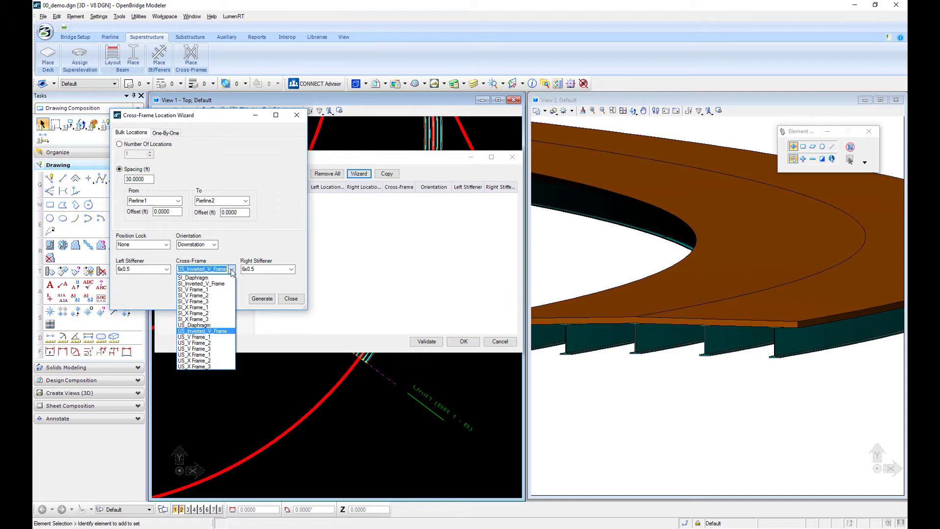
pyautogui.click(208, 339)
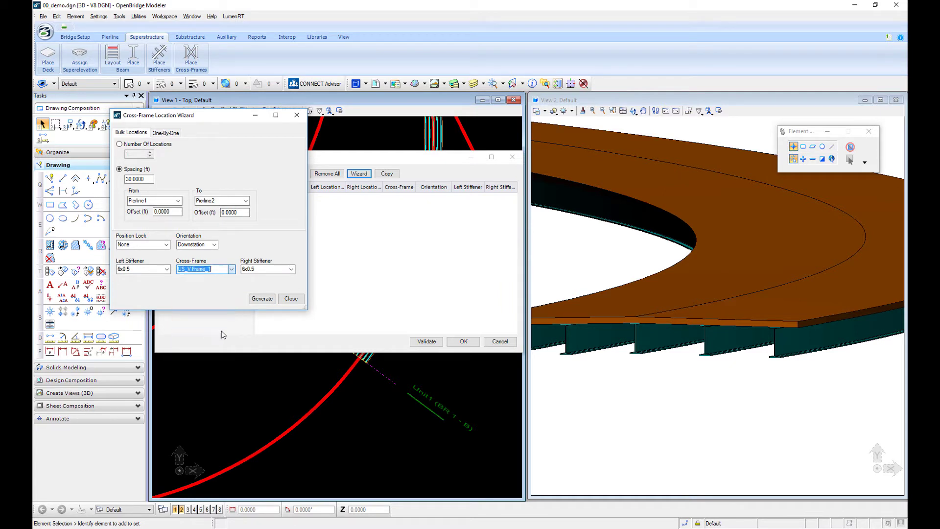
pyautogui.click(263, 299)
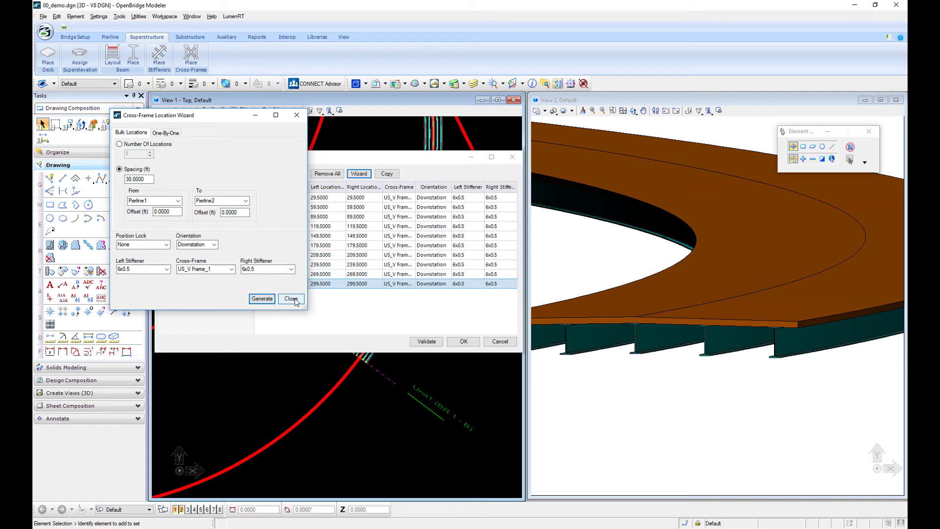
pyautogui.click(292, 299)
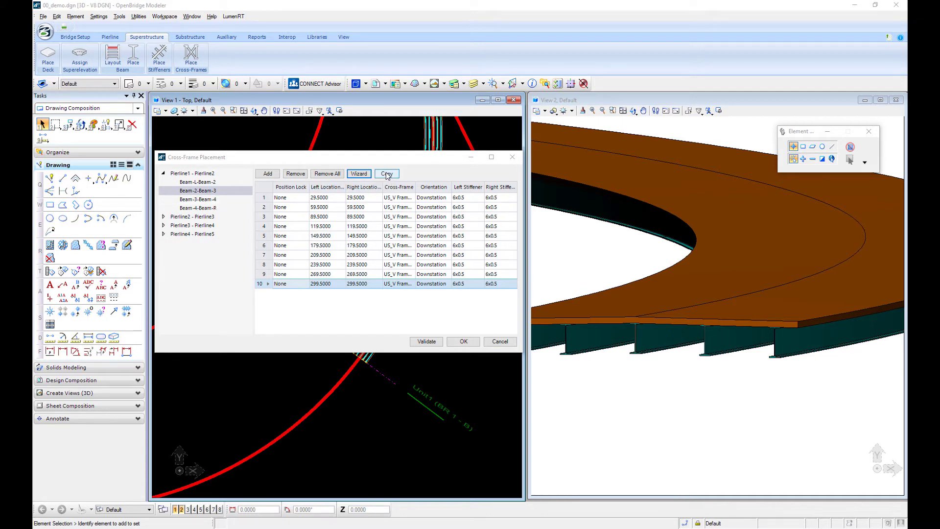
# Mark Pierline1's Beam-3-Beam-4 and Beam-4-Beam-R bays and the Pierline2 bays as copy targets
pyautogui.click(387, 174)
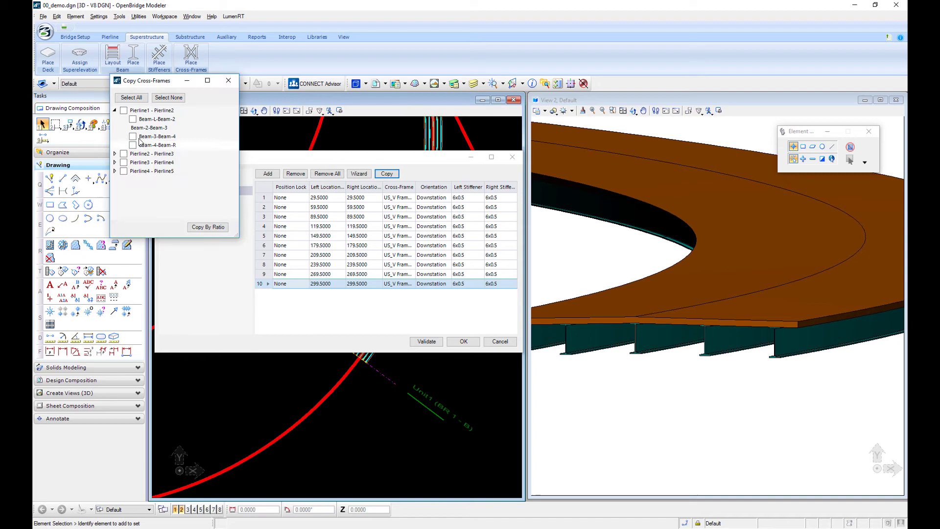
pyautogui.click(133, 137)
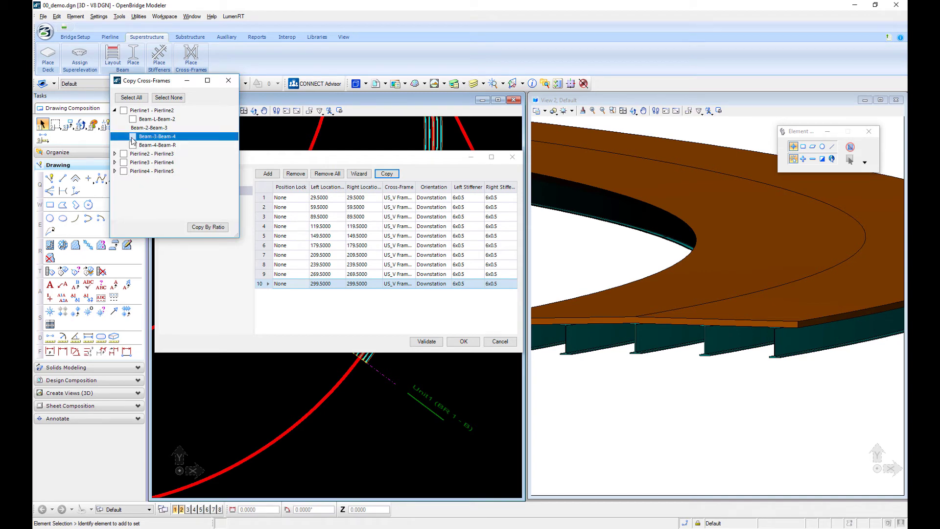
pyautogui.click(133, 146)
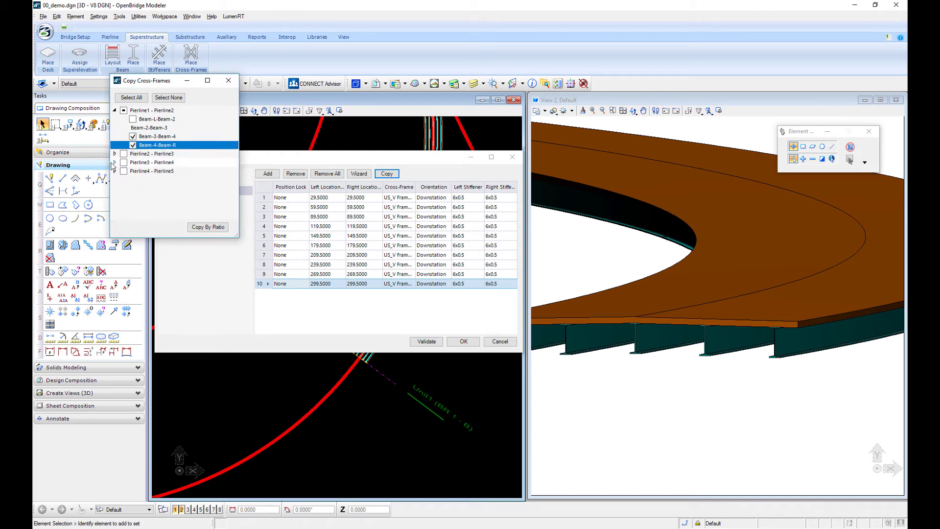
pyautogui.click(115, 153)
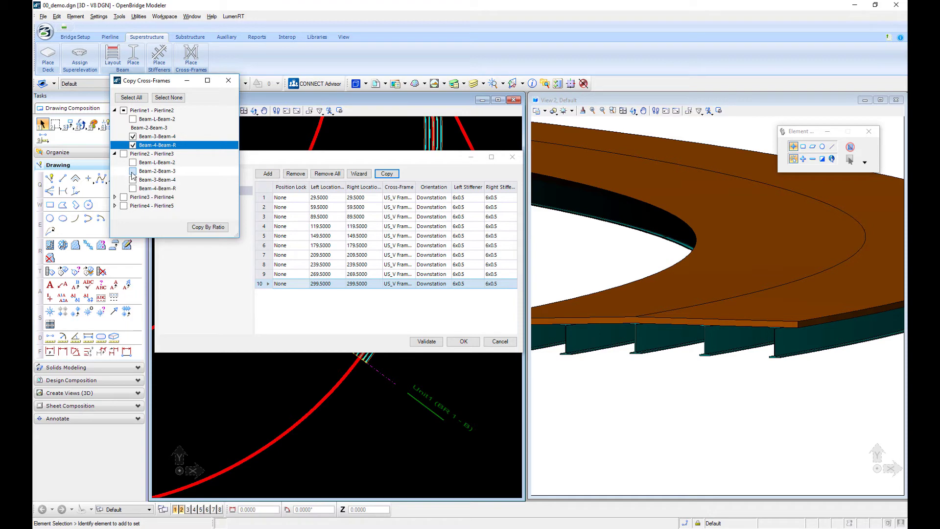
pyautogui.click(133, 172)
pyautogui.click(133, 189)
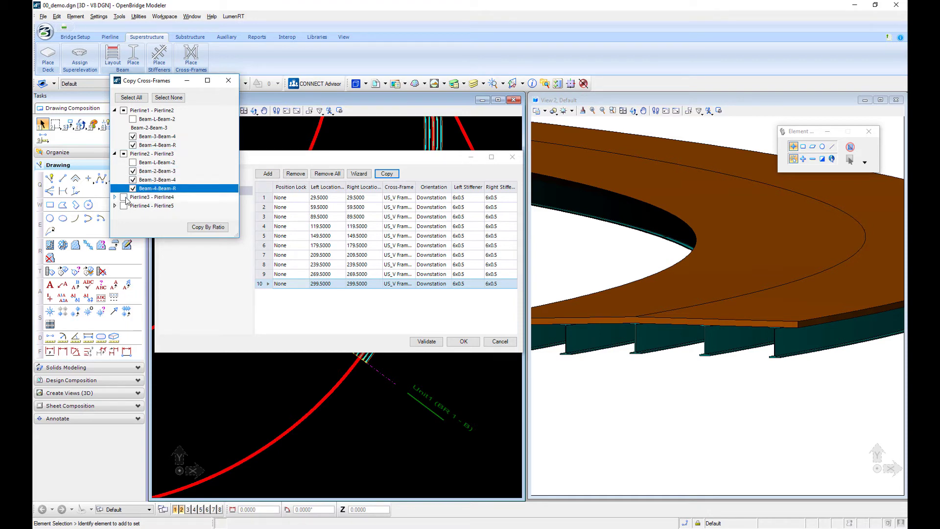
# Add the Pierline3 and Pierline4 beam bays and copy the layout by ratio
pyautogui.click(115, 196)
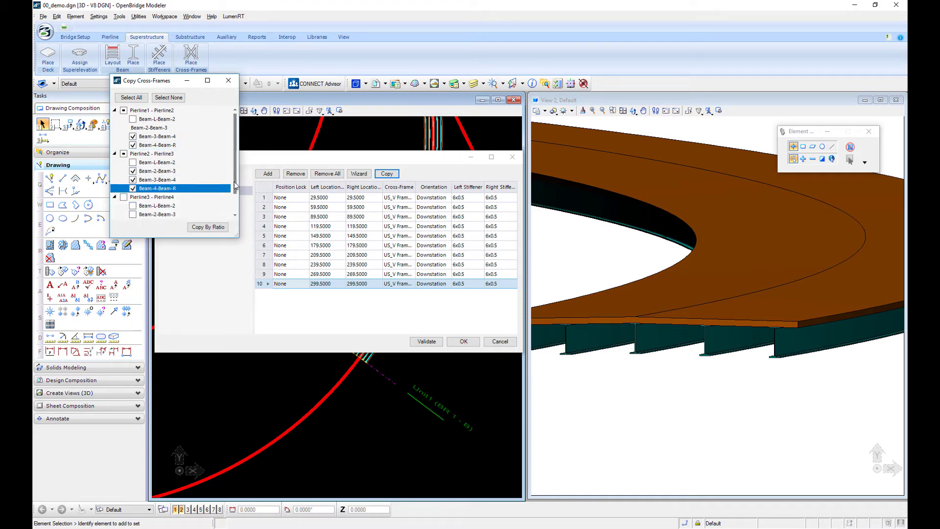
pyautogui.scroll(-1, 235, 186)
pyautogui.click(134, 189)
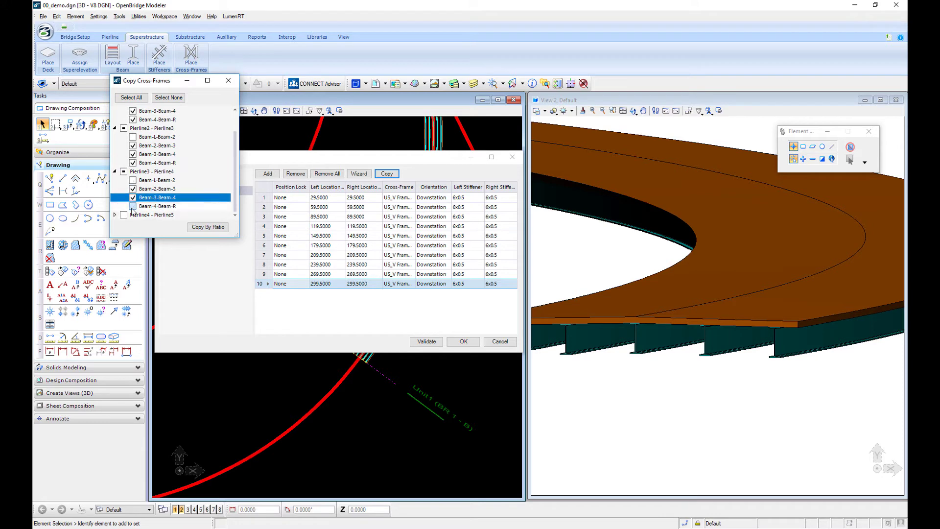
pyautogui.click(133, 206)
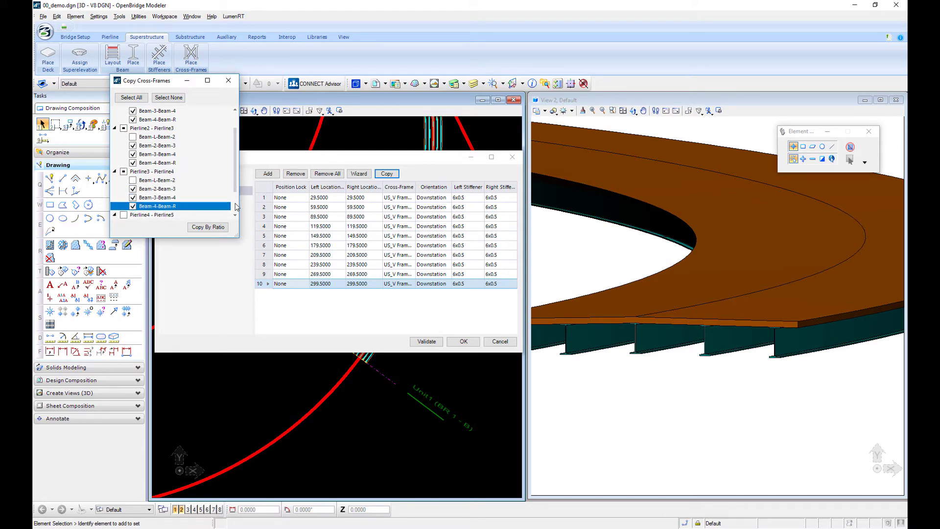
pyautogui.scroll(-2, 235, 195)
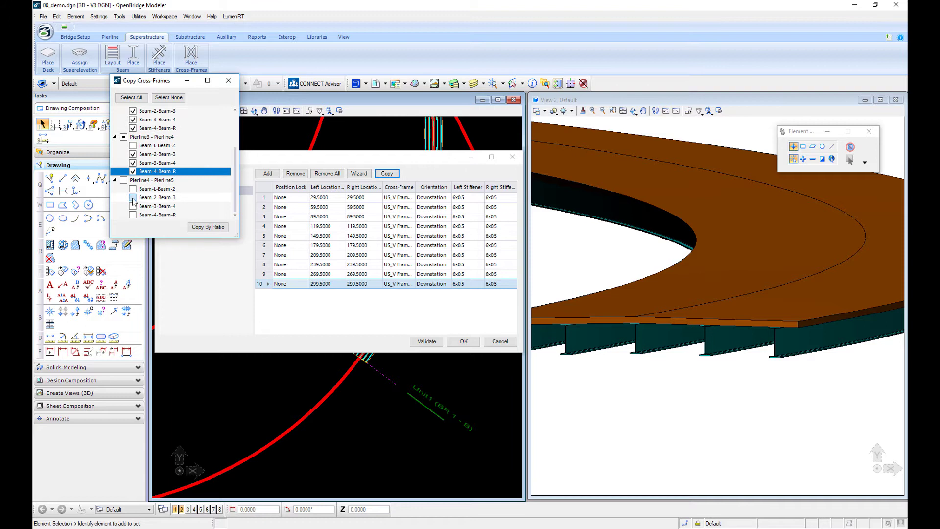
pyautogui.click(133, 198)
pyautogui.click(132, 214)
pyautogui.click(209, 228)
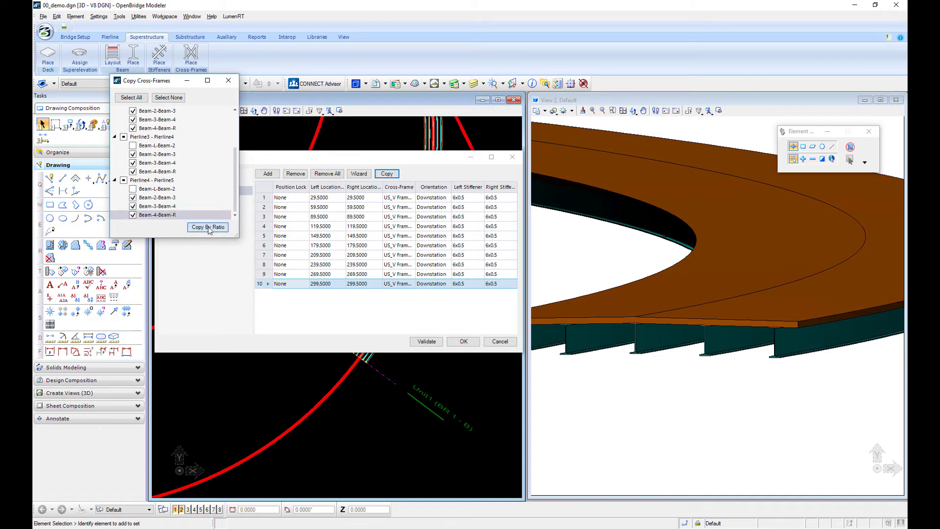
pyautogui.click(209, 228)
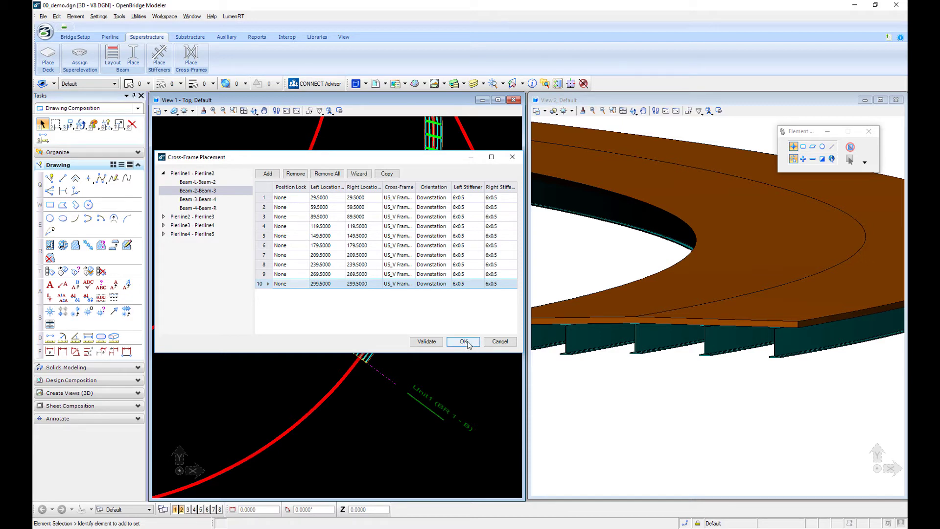
# Validate the Beam-L-Beam-2 cross-frame table and place the cross-frames along the girders
pyautogui.click(210, 183)
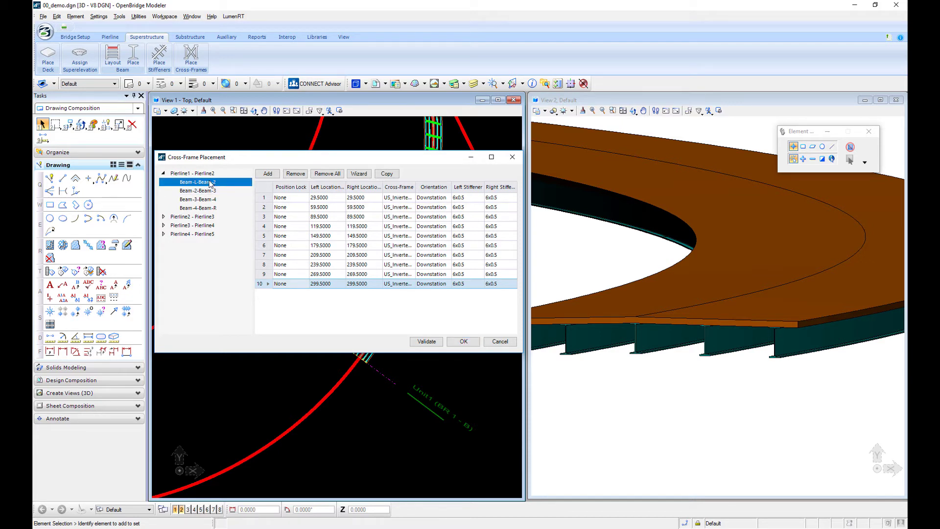
pyautogui.click(425, 342)
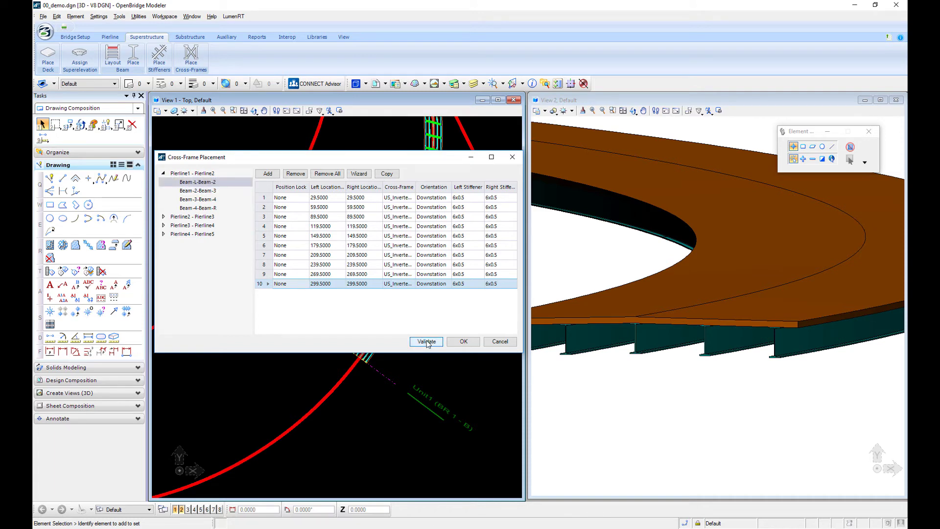
pyautogui.click(466, 344)
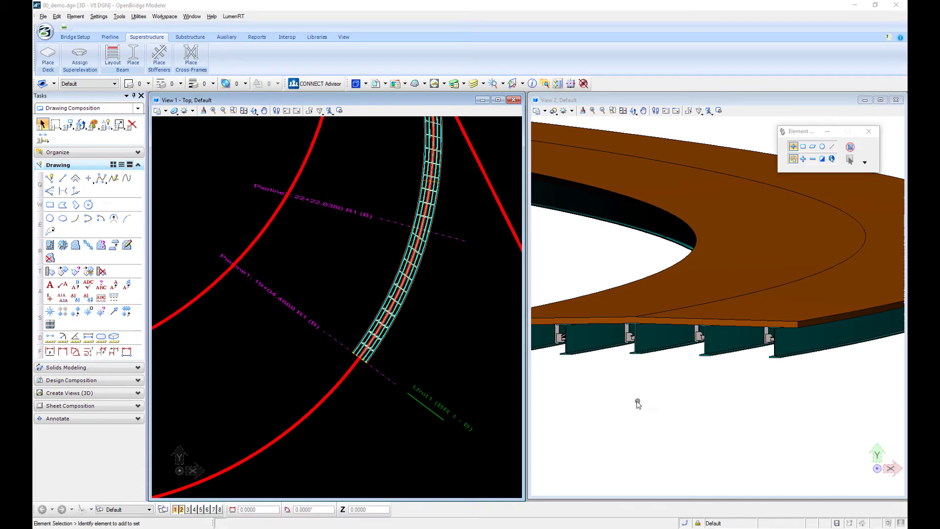
# Rotate and pan View 2 to a low side view of the cross-frames beneath the deck
pyautogui.click(633, 111)
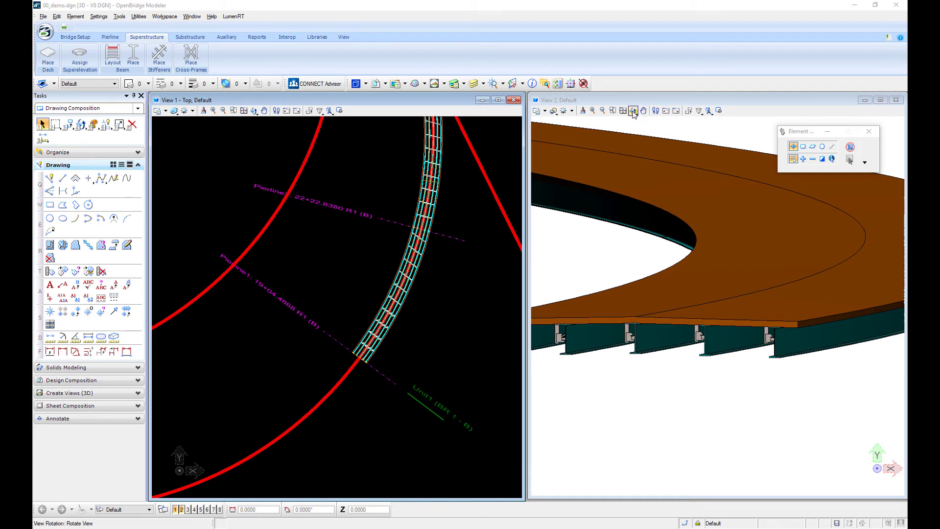
pyautogui.press('Escape')
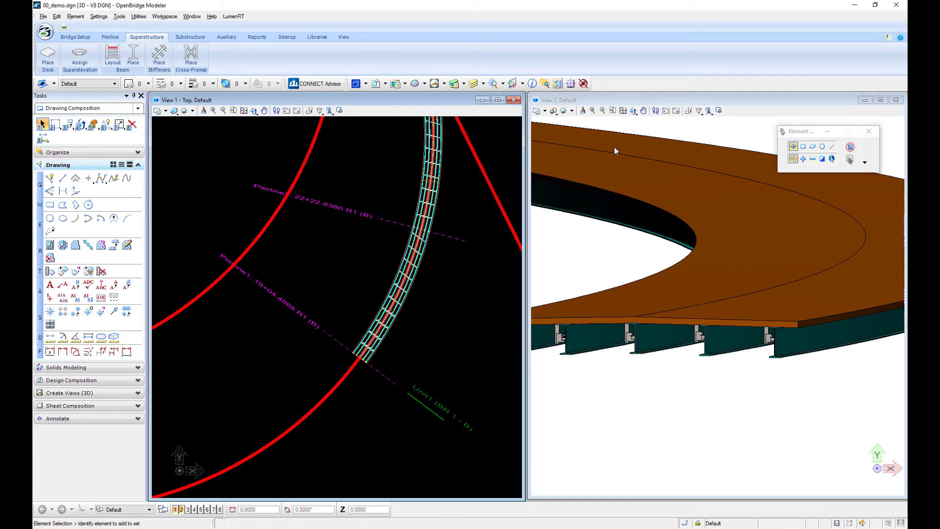
pyautogui.click(633, 111)
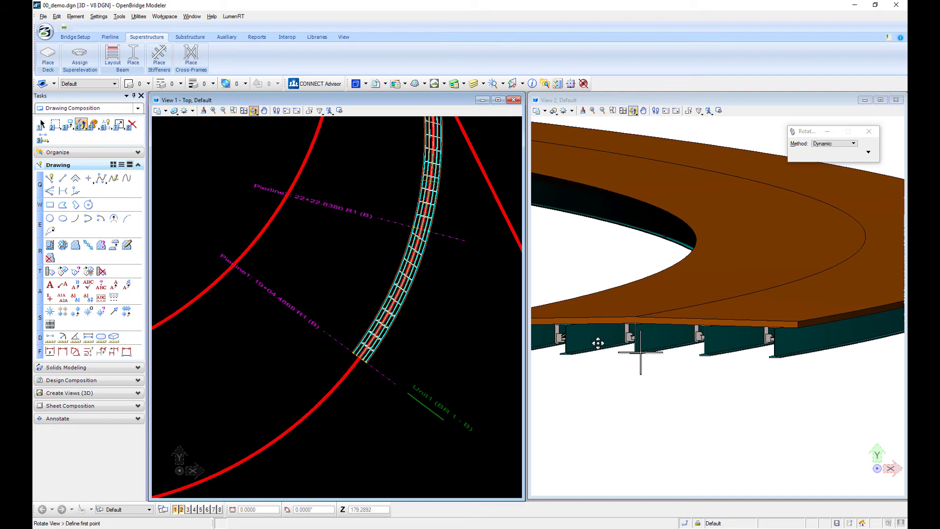
pyautogui.click(616, 340)
pyautogui.click(607, 342)
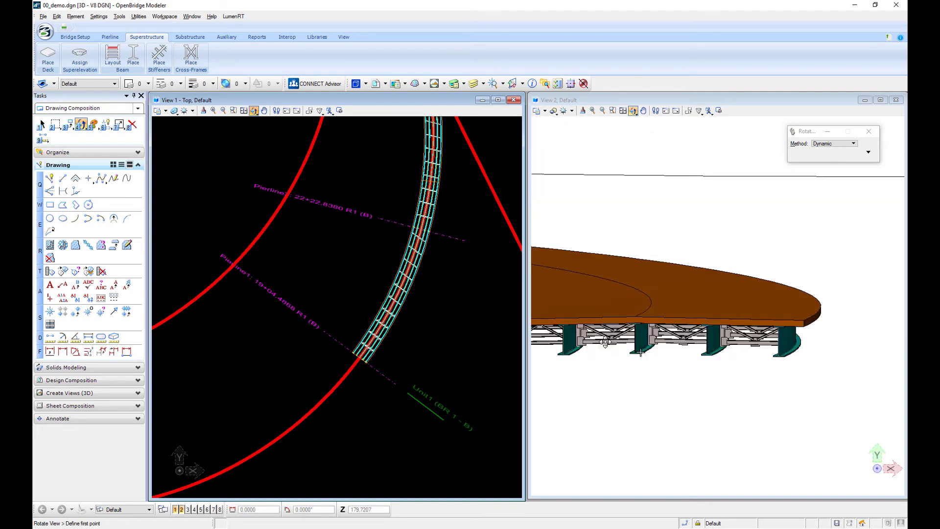
pyautogui.click(643, 111)
pyautogui.moveTo(596, 362); pyautogui.dragTo(675, 363)
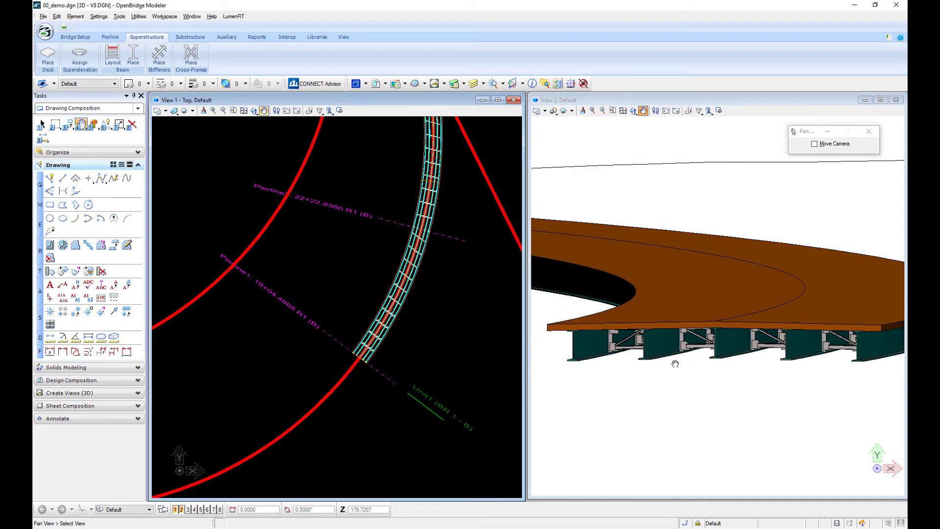
pyautogui.click(633, 110)
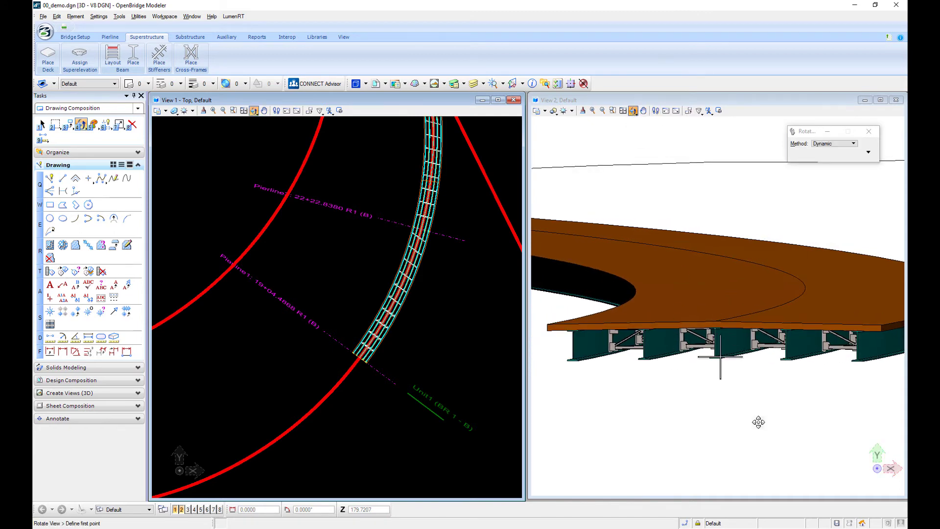
pyautogui.click(673, 368)
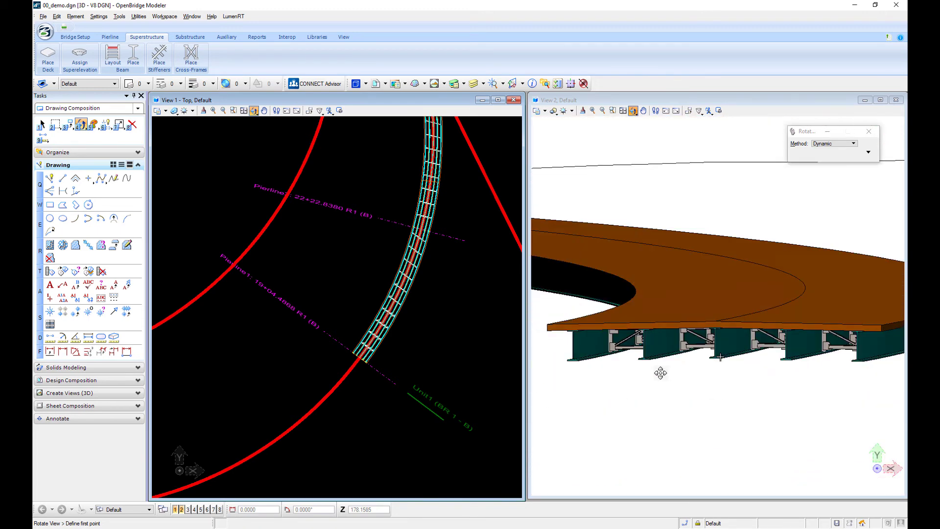
pyautogui.click(664, 372)
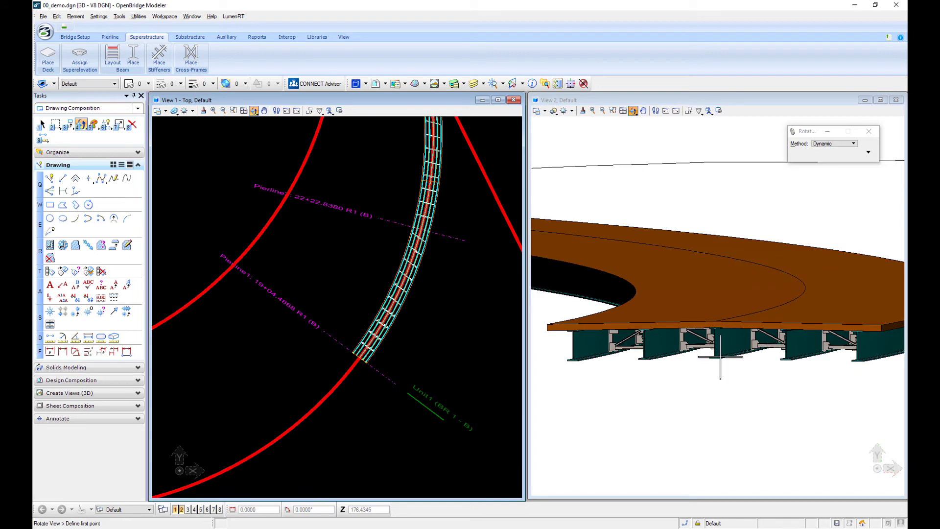
pyautogui.click(190, 37)
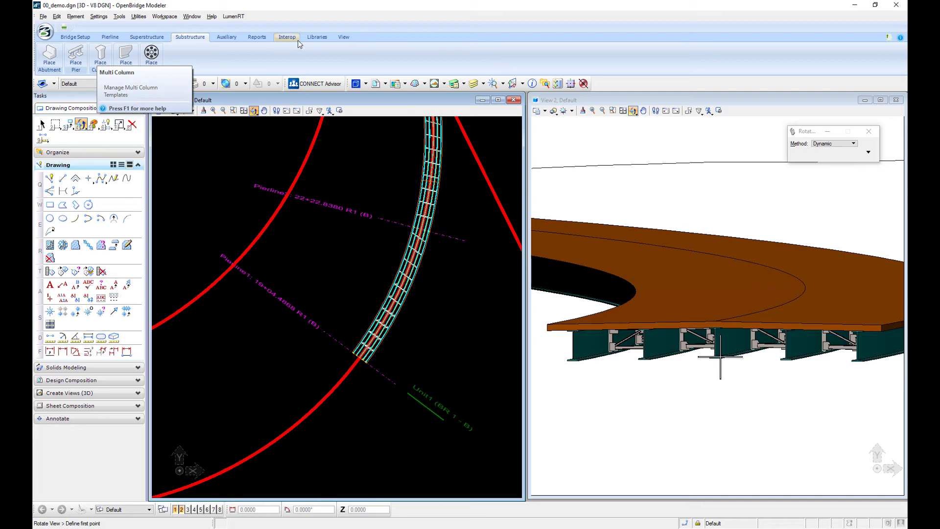
pyautogui.click(314, 38)
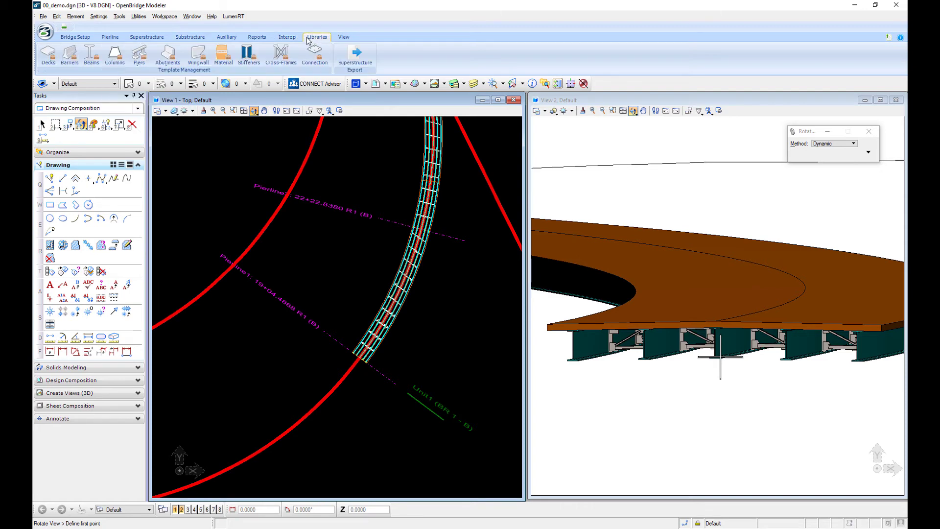
pyautogui.click(139, 54)
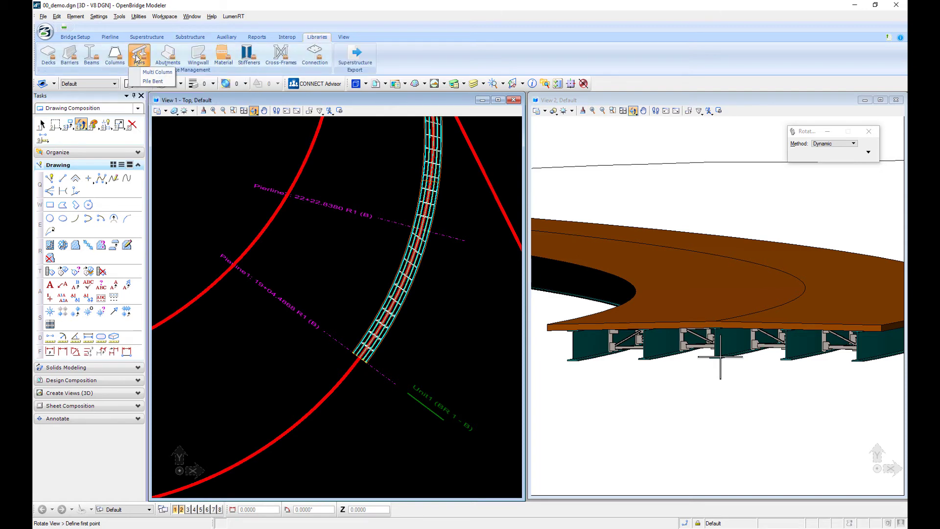
pyautogui.click(151, 79)
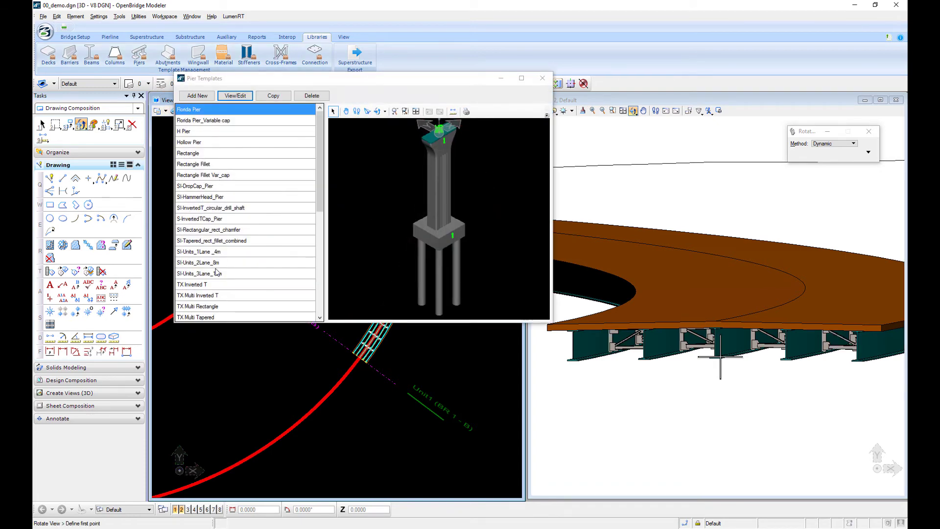
pyautogui.click(207, 295)
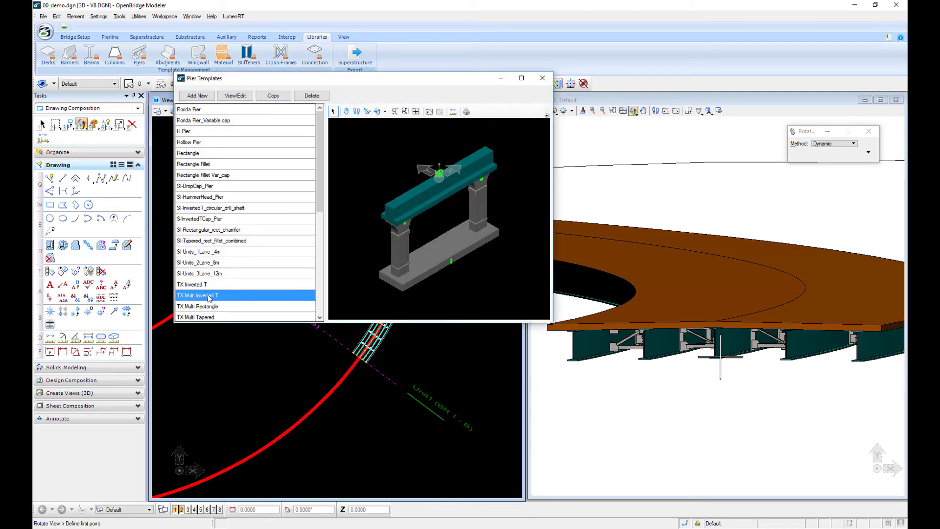
pyautogui.click(205, 120)
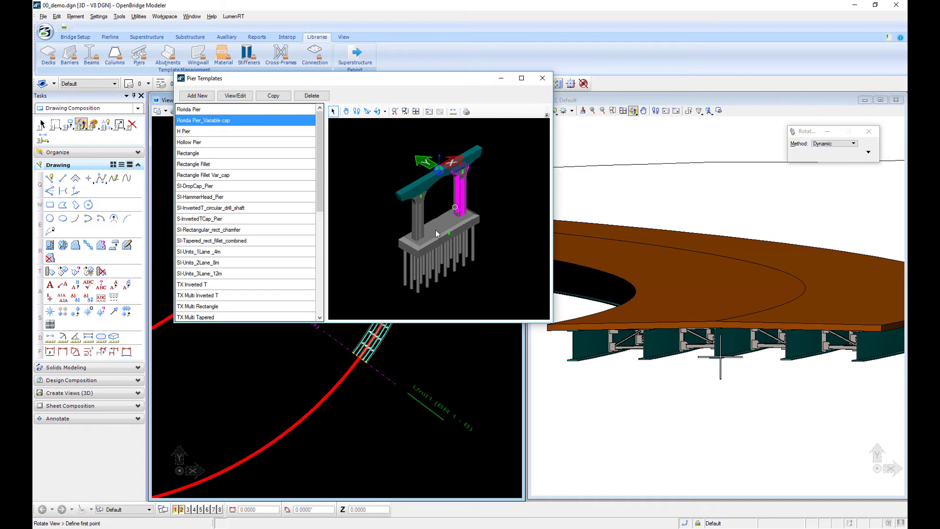
pyautogui.click(543, 79)
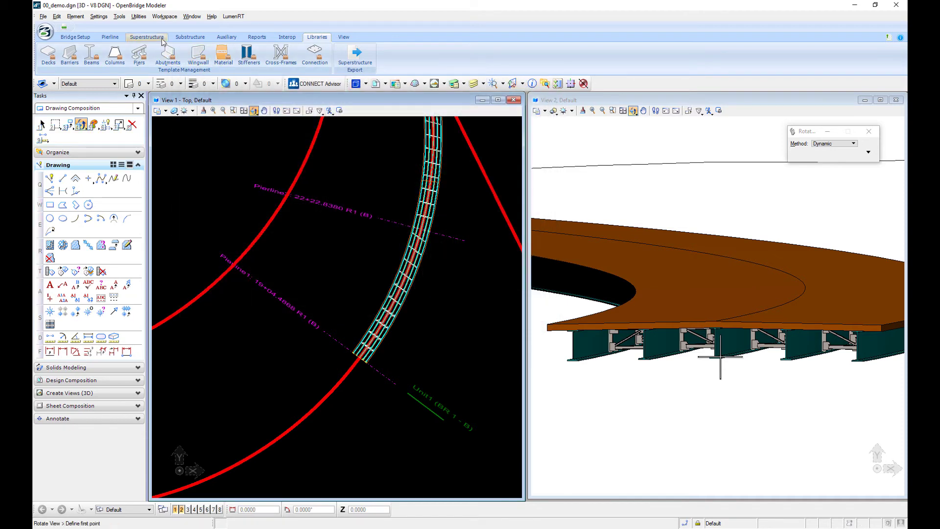
pyautogui.click(189, 38)
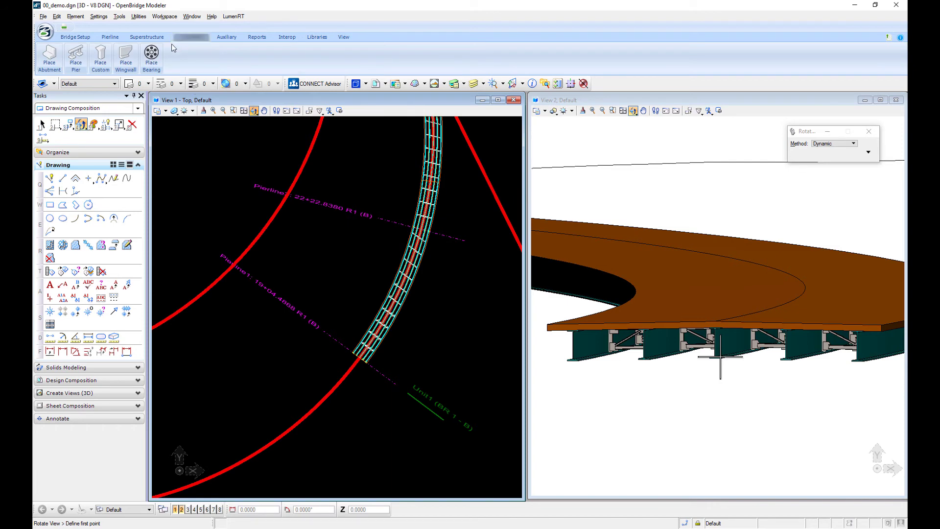
# Start pier placement and finish selecting the pierlines in View 1
pyautogui.click(75, 60)
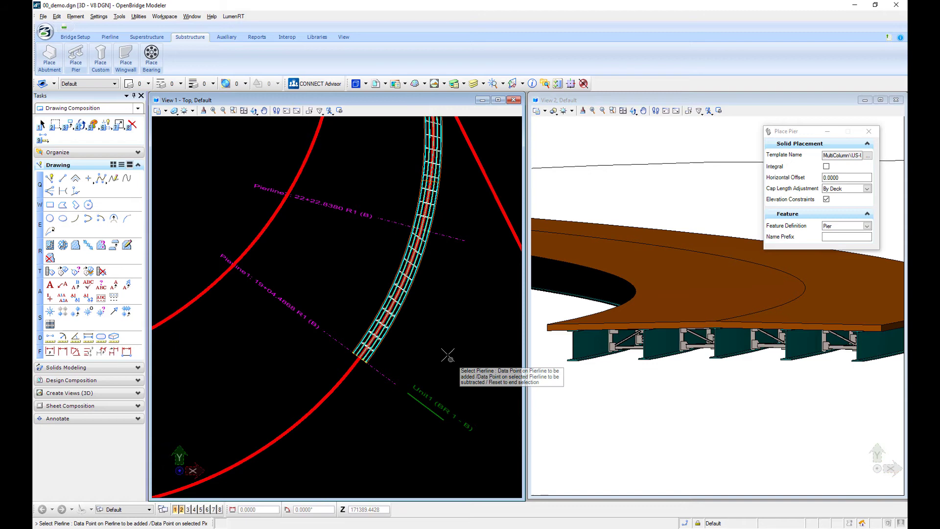
pyautogui.scroll(-1, 437, 262)
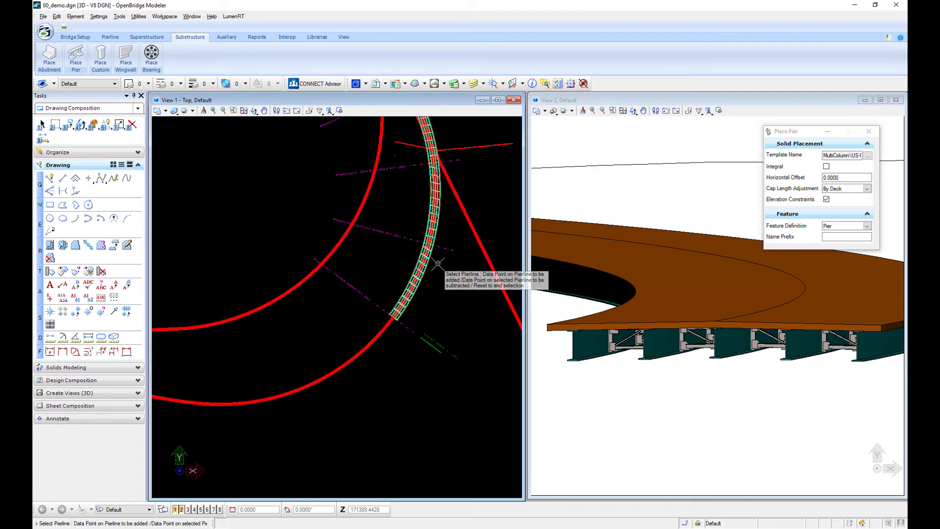
pyautogui.scroll(-1, 436, 246)
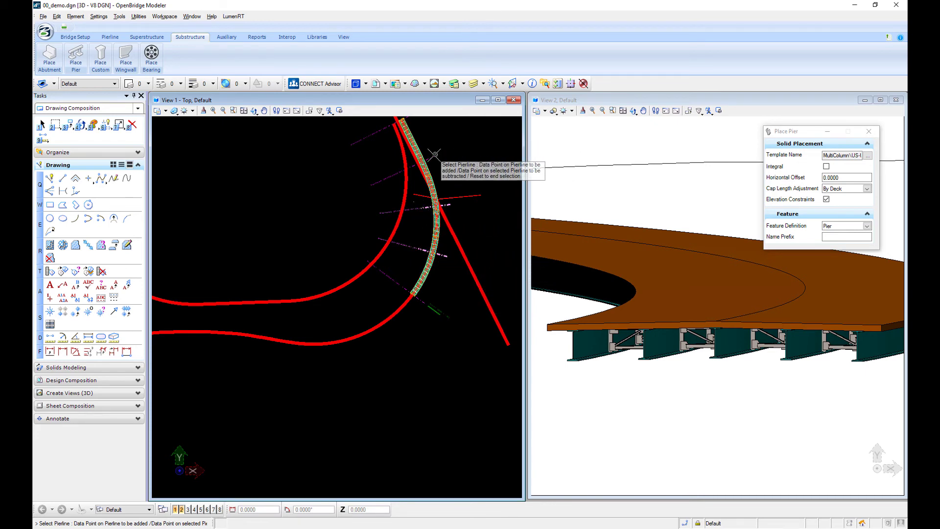
pyautogui.rightClick(459, 150)
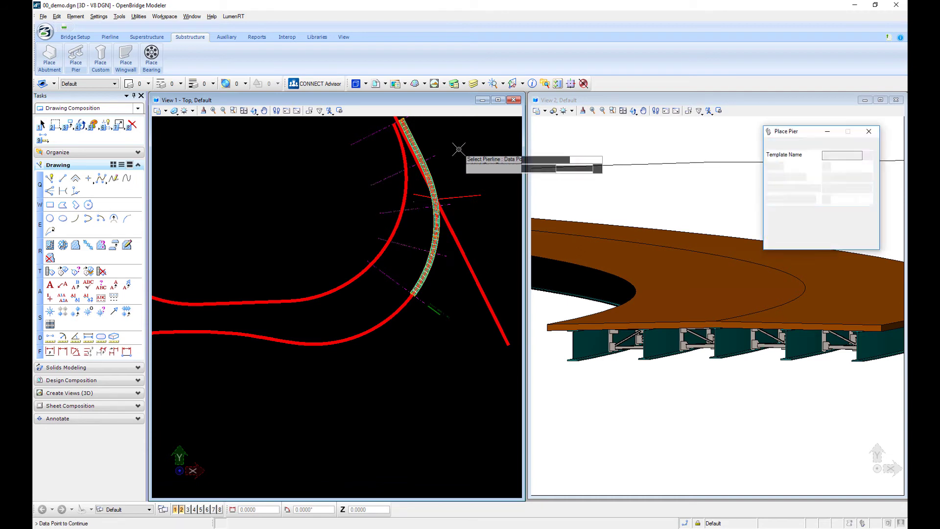
# Set the footing offset to -3.0 From DTM for all footings and confirm
pyautogui.click(250, 179)
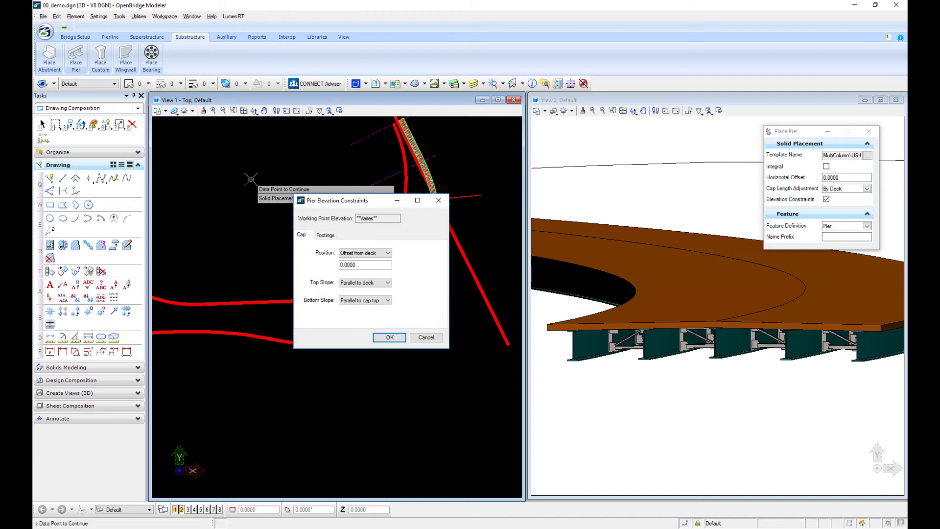
pyautogui.click(325, 234)
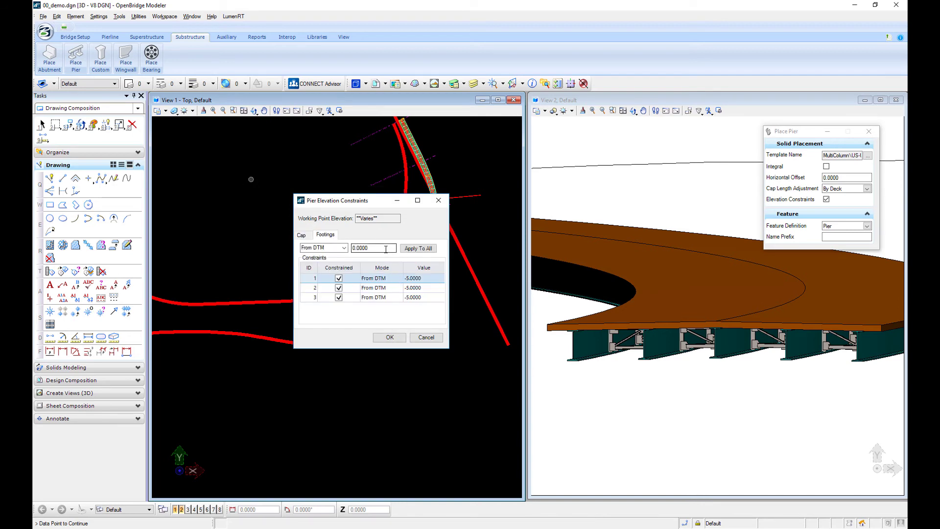
pyautogui.moveTo(387, 248); pyautogui.dragTo(342, 248)
pyautogui.write('-3.0')
pyautogui.click(418, 248)
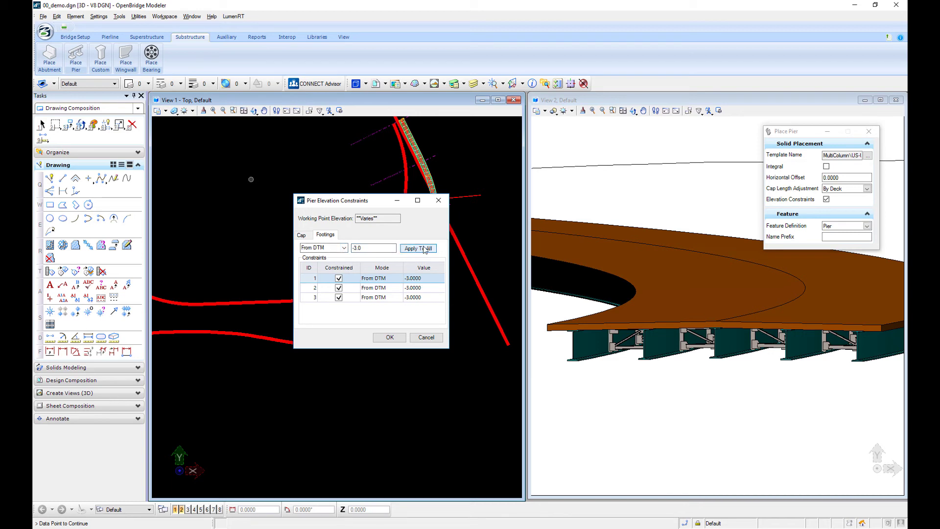
pyautogui.click(386, 338)
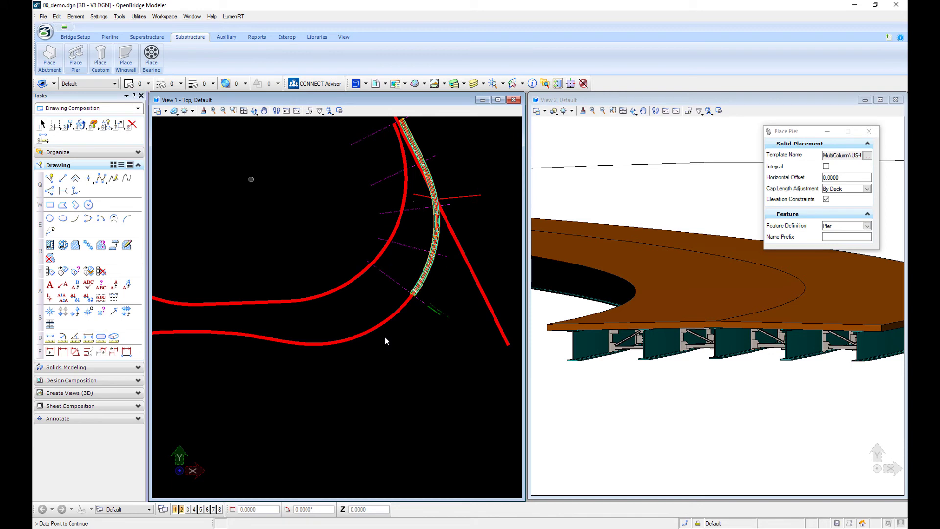
# Place the second multi-column pier with pile footings on the pierline, then orbit View 2 to inspect it
pyautogui.click(559, 374)
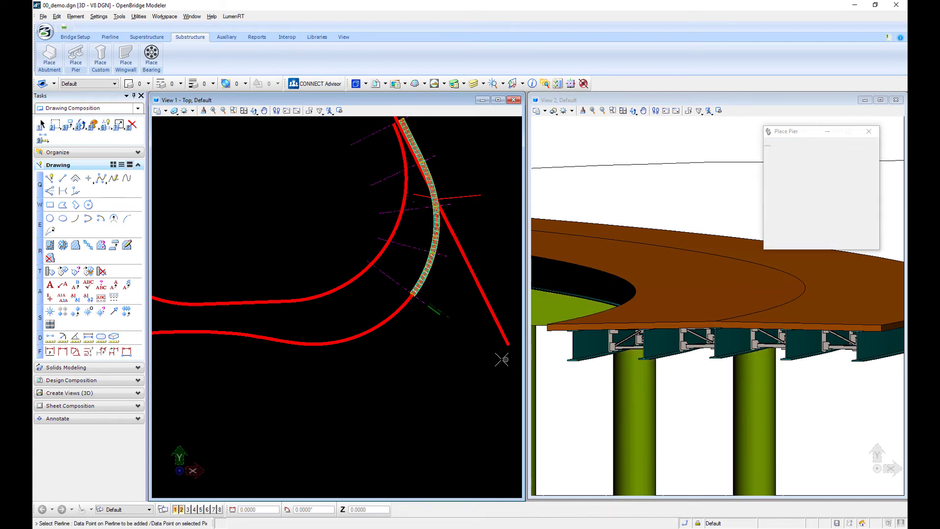
pyautogui.click(602, 111)
pyautogui.click(710, 226)
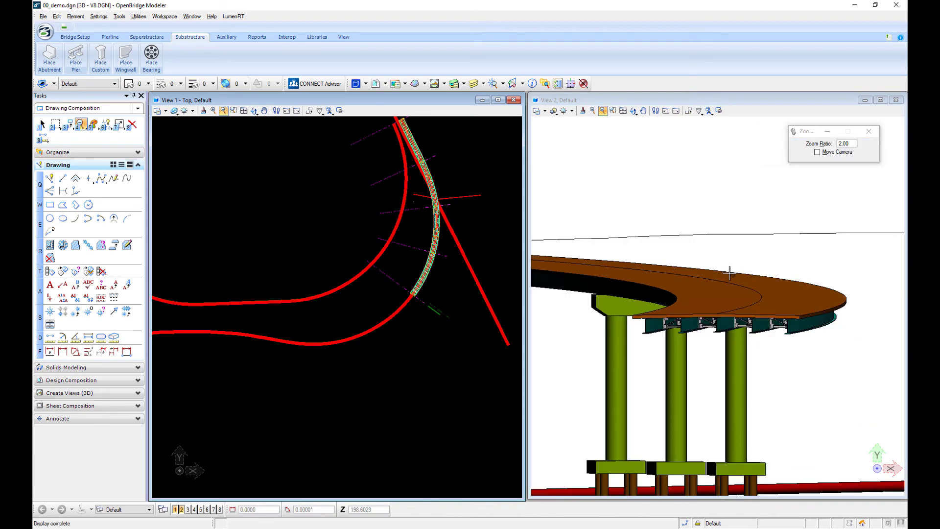
pyautogui.click(632, 110)
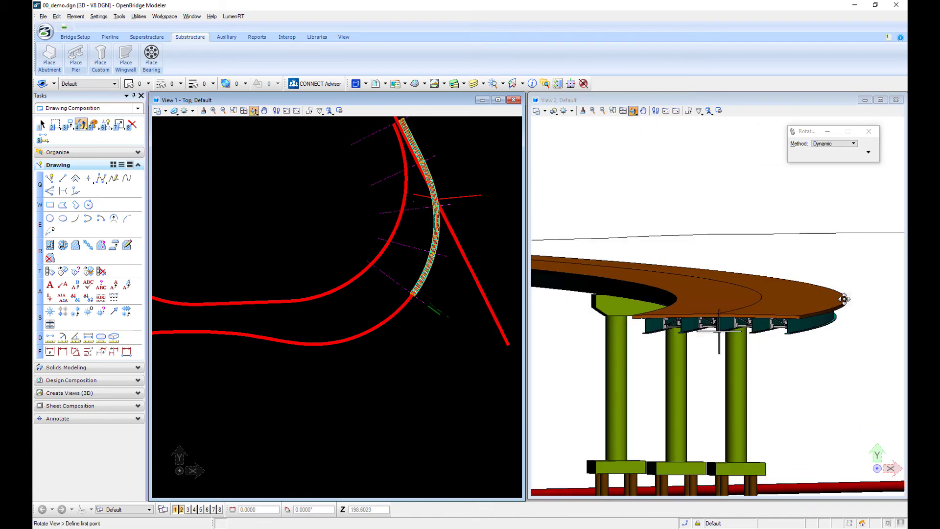
pyautogui.click(818, 306)
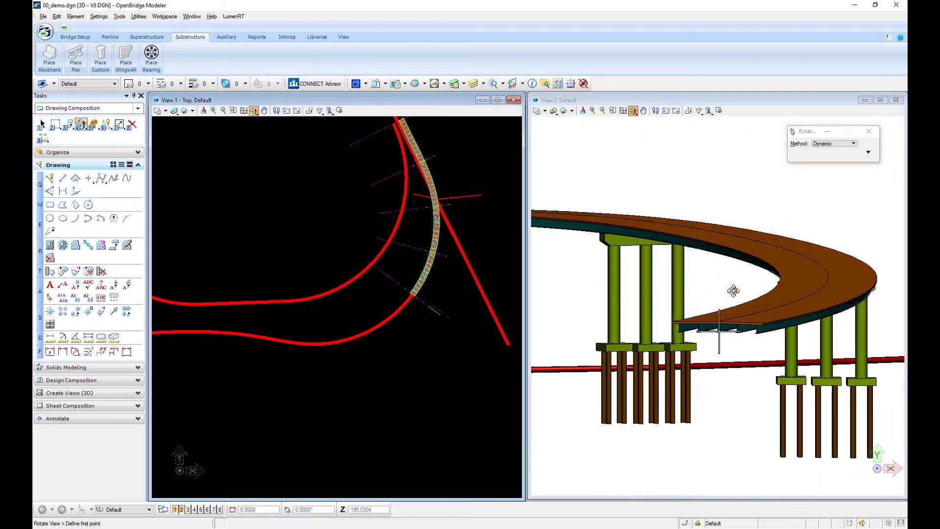
pyautogui.rightClick(325, 239)
pyautogui.scroll(-2, 324, 239)
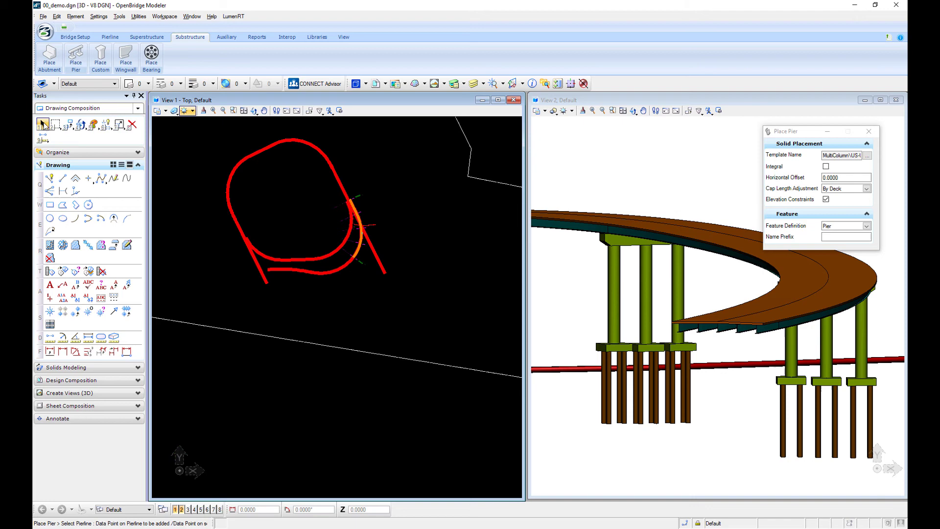
# Select the terrain model and turn its Contours display on
pyautogui.click(41, 125)
pyautogui.click(495, 180)
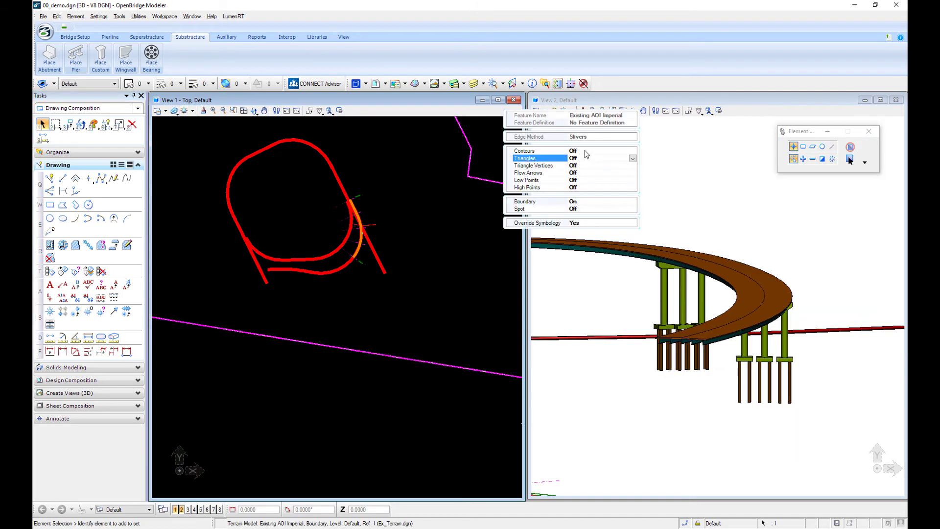
pyautogui.click(633, 152)
pyautogui.click(578, 165)
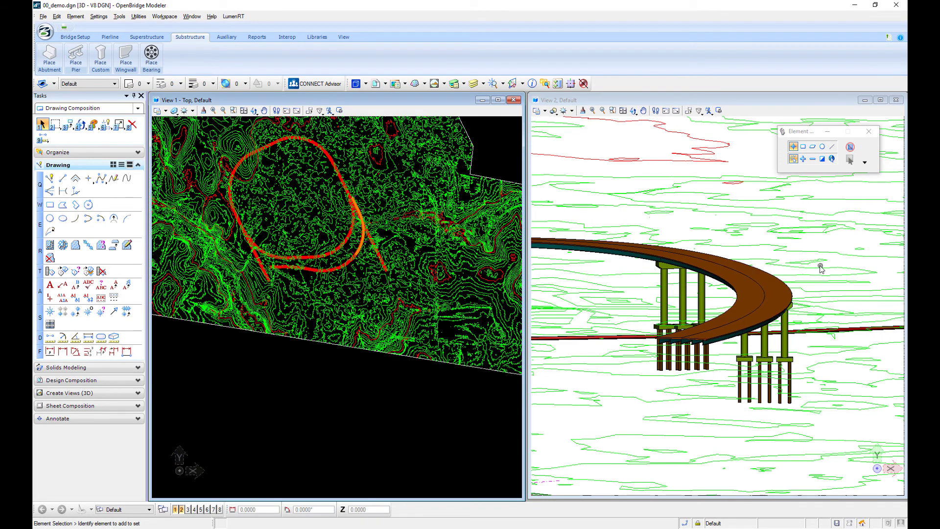
pyautogui.scroll(2, 662, 346)
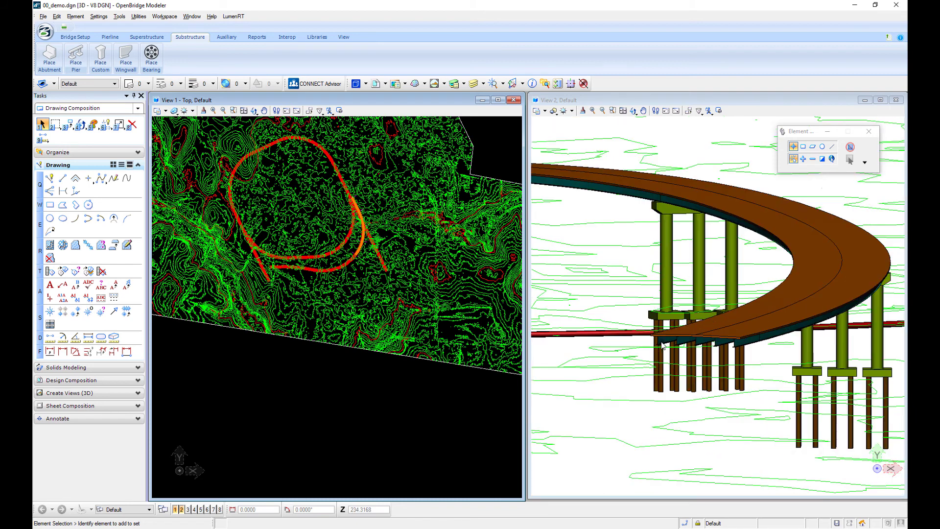
pyautogui.scroll(1, 663, 346)
pyautogui.scroll(1, 677, 343)
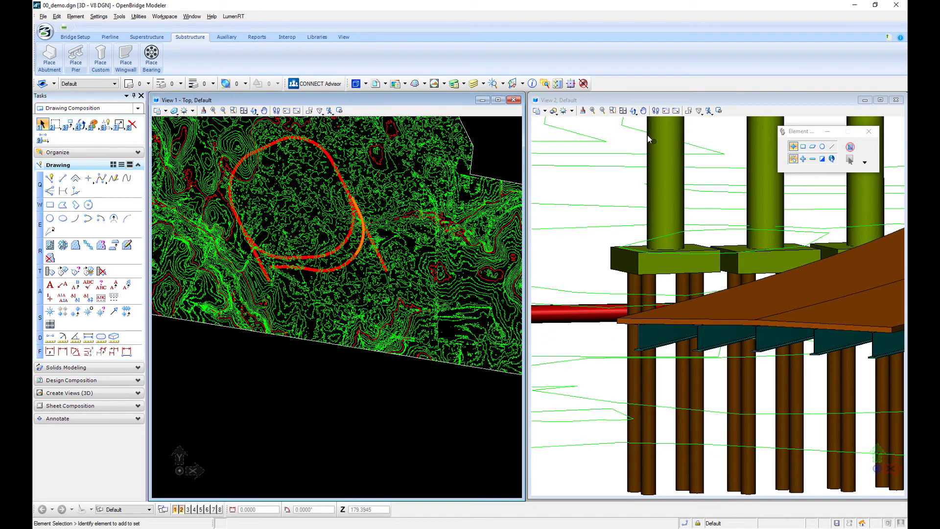
# Orbit View 2 around the pile caps to look down on the deck
pyautogui.click(637, 111)
pyautogui.moveTo(644, 309); pyautogui.dragTo(681, 294)
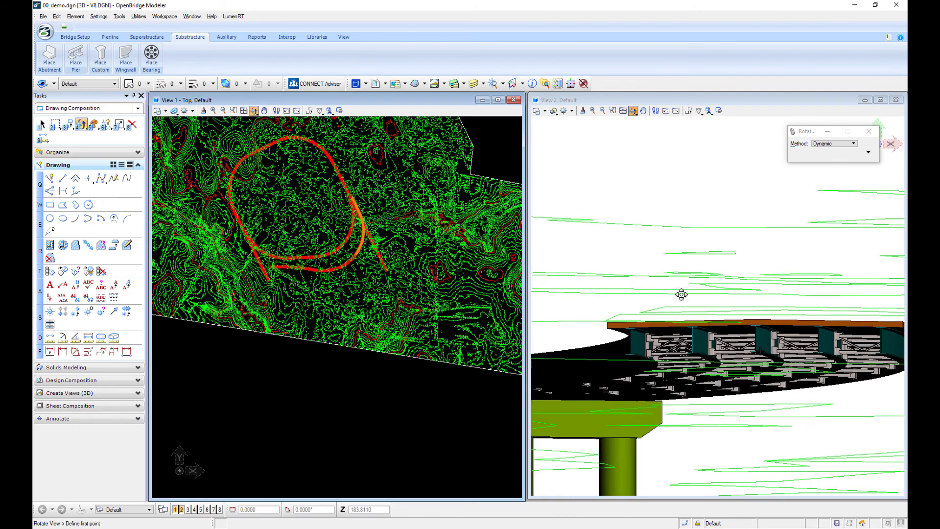
pyautogui.moveTo(681, 295); pyautogui.dragTo(692, 323)
pyautogui.click(691, 323)
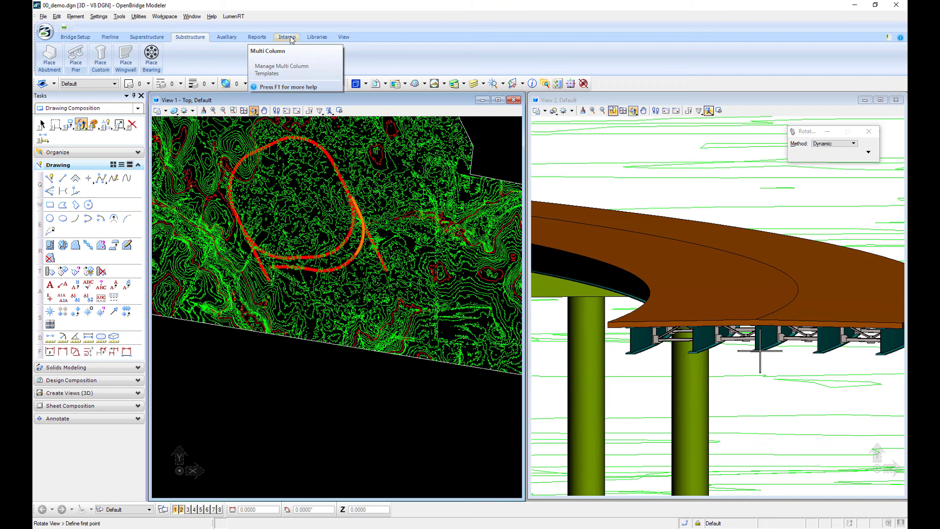
# Launch the Quantities report from the Reports tools
pyautogui.click(259, 39)
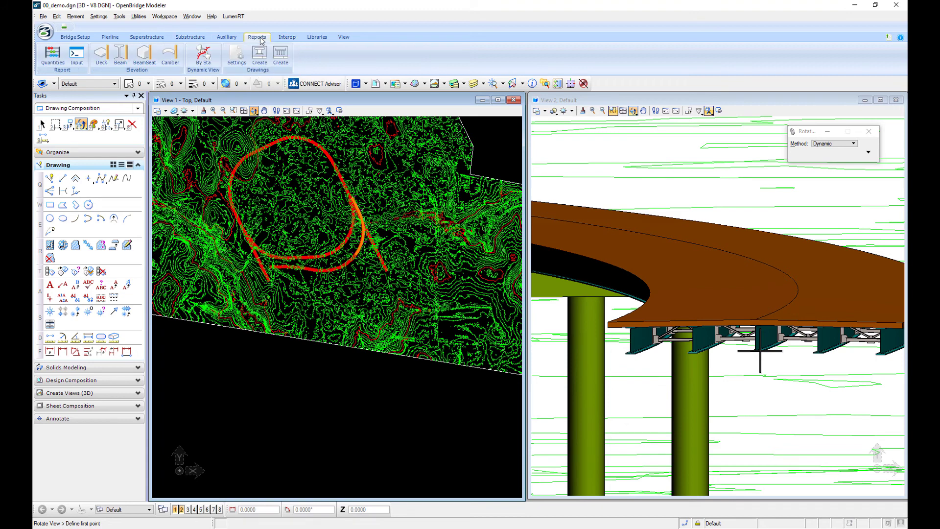
pyautogui.click(52, 56)
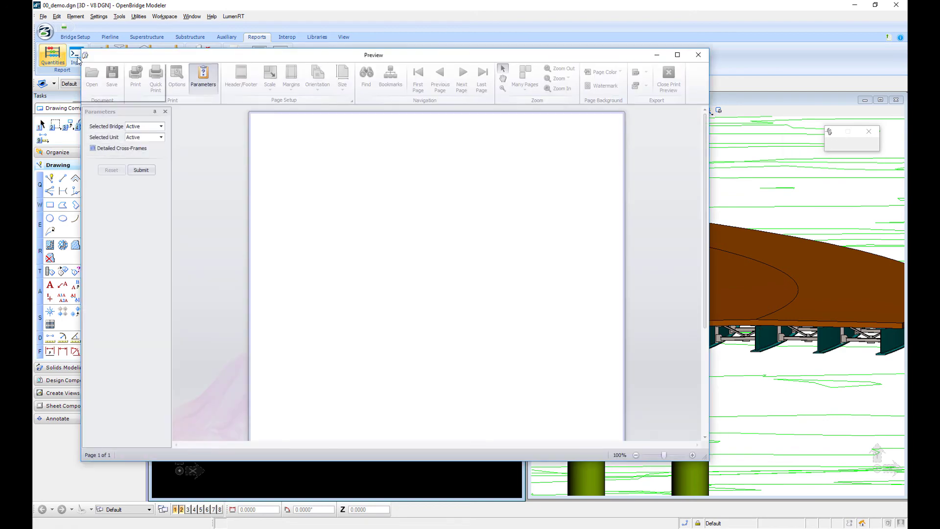
# Submit the parameters to generate the 47-page quantities report, leaving bridge units at Active
pyautogui.click(147, 174)
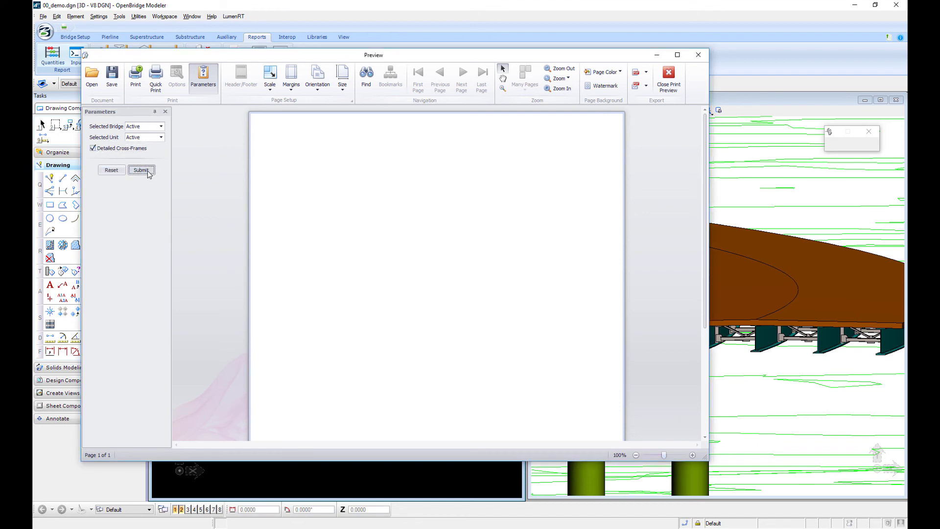
pyautogui.click(147, 174)
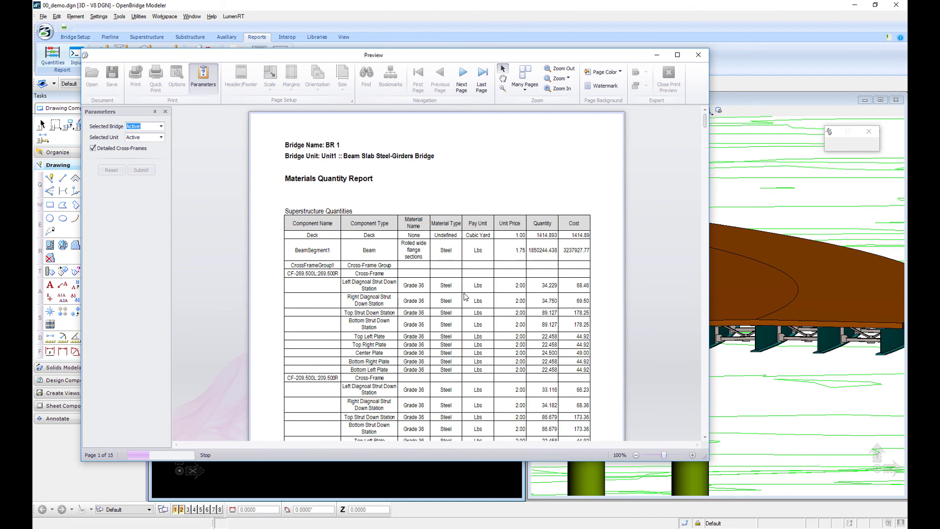
pyautogui.scroll(-1, 464, 296)
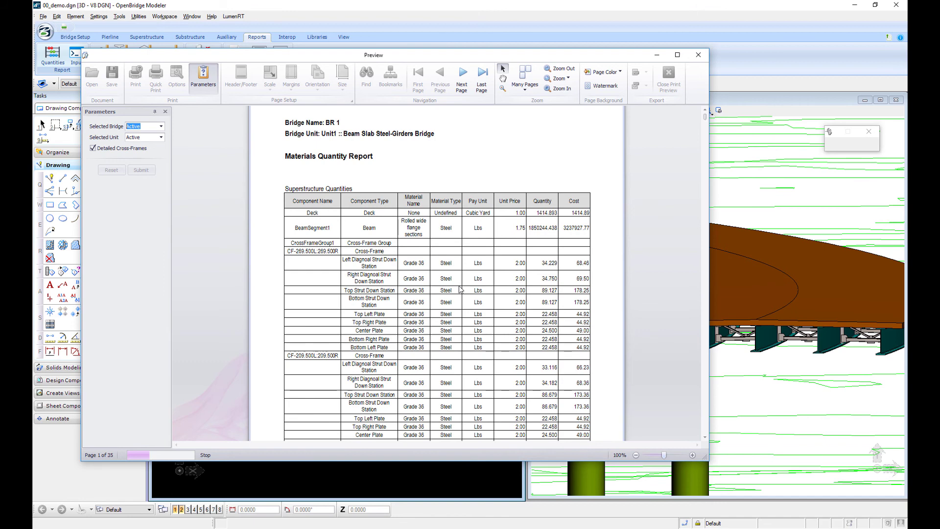
pyautogui.scroll(-1, 460, 289)
pyautogui.scroll(-1, 466, 286)
pyautogui.scroll(-1, 474, 284)
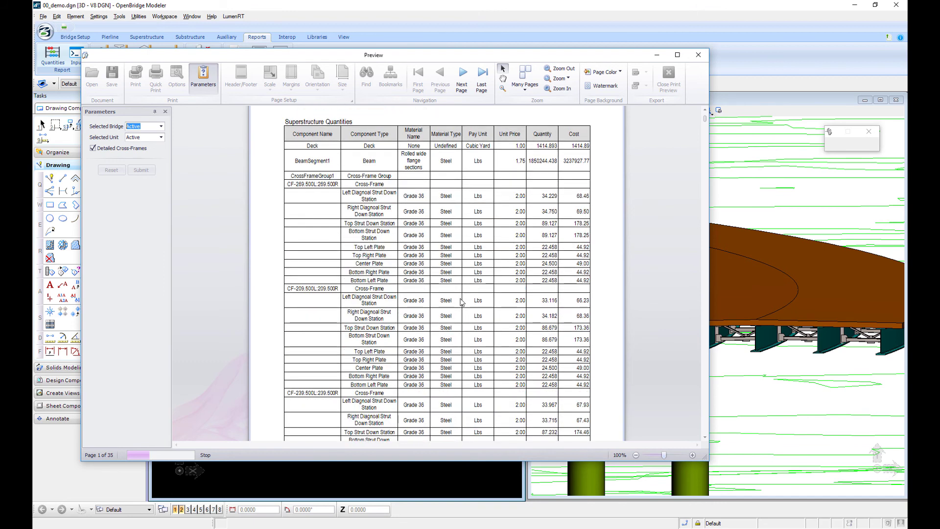
pyautogui.scroll(-1, 480, 281)
pyautogui.scroll(-1, 482, 282)
pyautogui.scroll(-1, 485, 287)
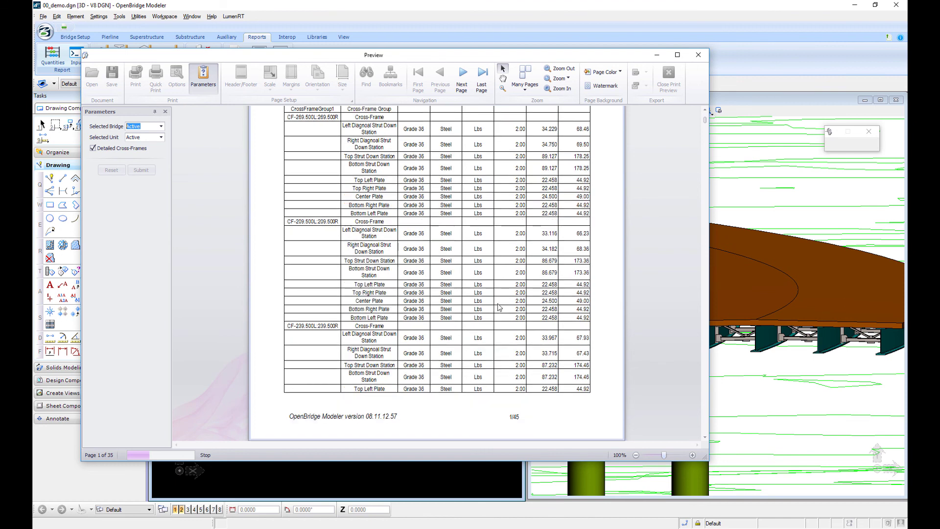
pyautogui.scroll(-1, 490, 315)
pyautogui.scroll(-1, 488, 315)
pyautogui.scroll(-1, 490, 314)
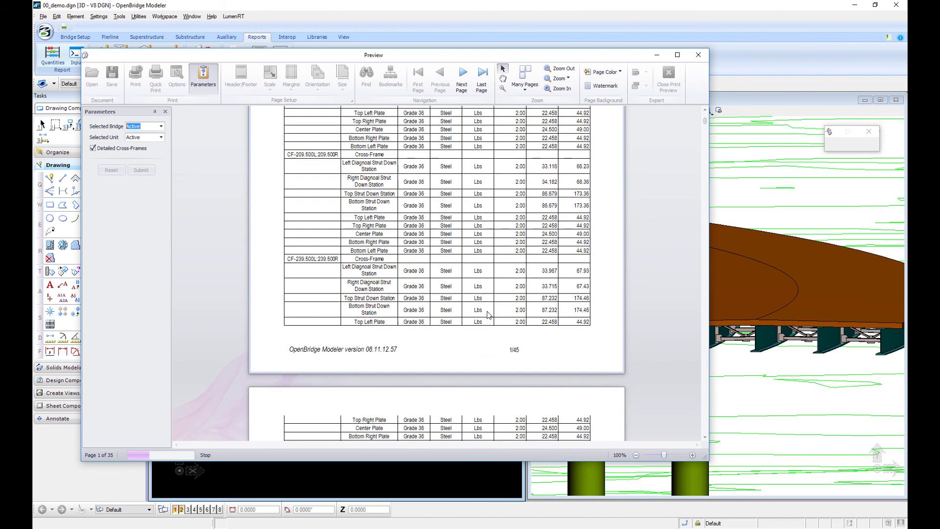
pyautogui.scroll(-1, 491, 313)
pyautogui.scroll(-1, 623, 228)
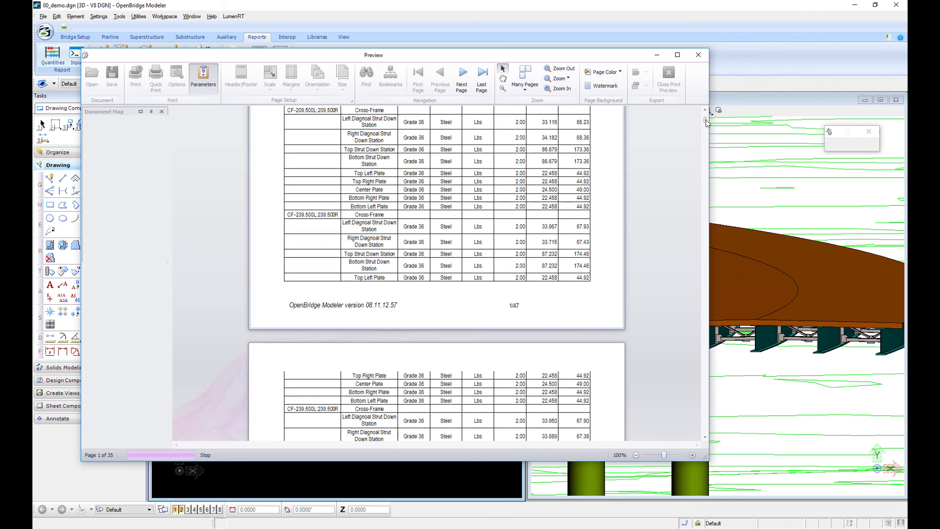
pyautogui.click(704, 250)
pyautogui.scroll(-5, 700, 260)
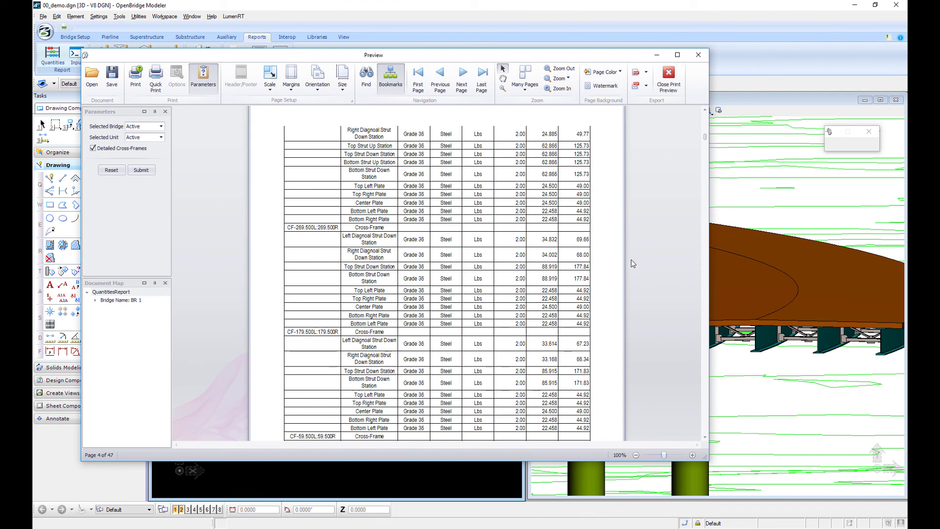
pyautogui.click(159, 137)
pyautogui.click(197, 143)
pyautogui.scroll(-5, 705, 410)
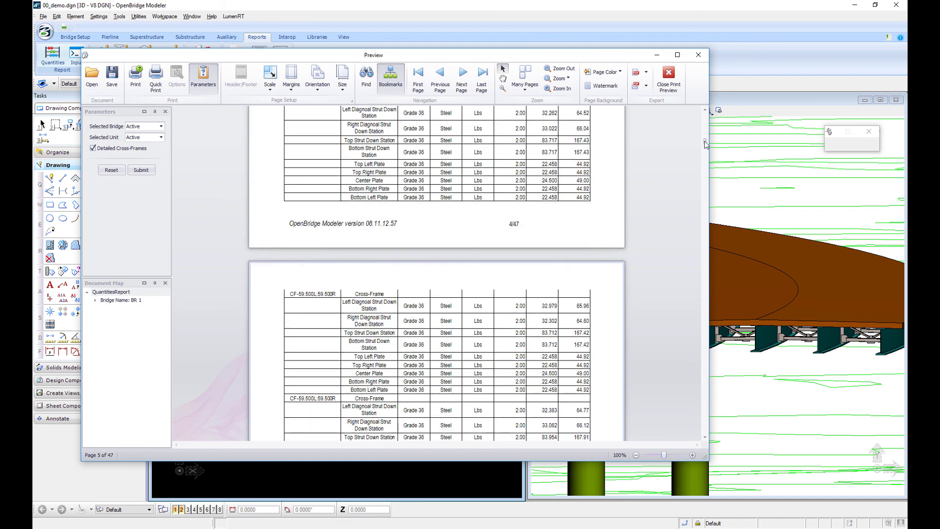
pyautogui.moveTo(705, 144); pyautogui.dragTo(706, 151)
pyautogui.moveTo(710, 323); pyautogui.dragTo(708, 408)
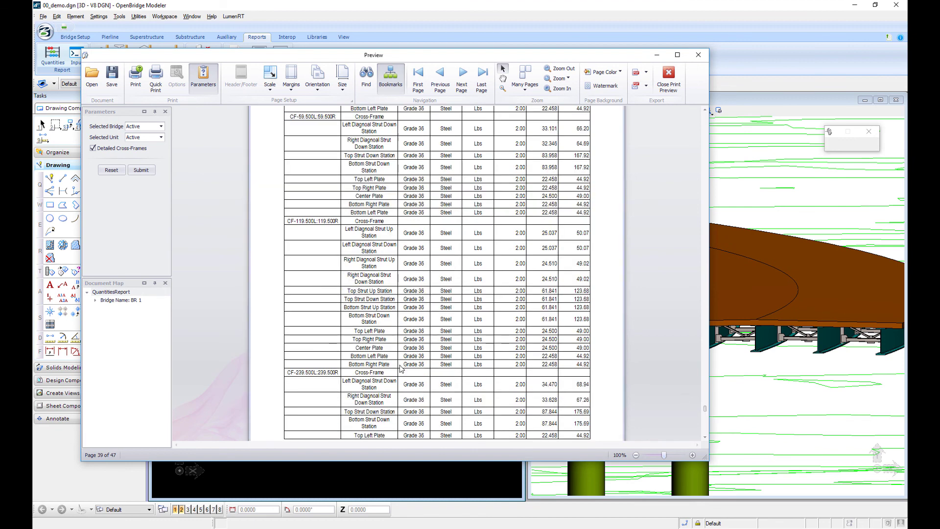
pyautogui.scroll(-1, 397, 368)
pyautogui.scroll(-1, 397, 367)
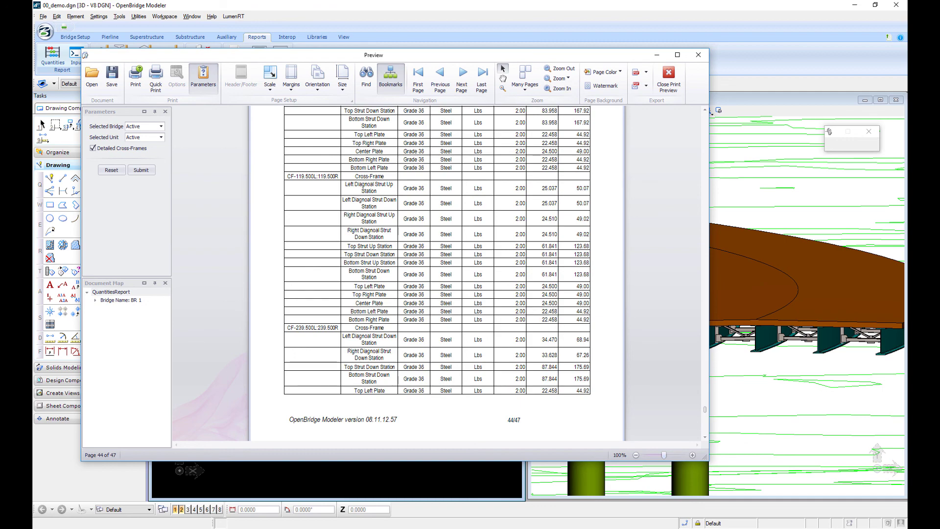
# Close the quantities report preview window
pyautogui.click(699, 56)
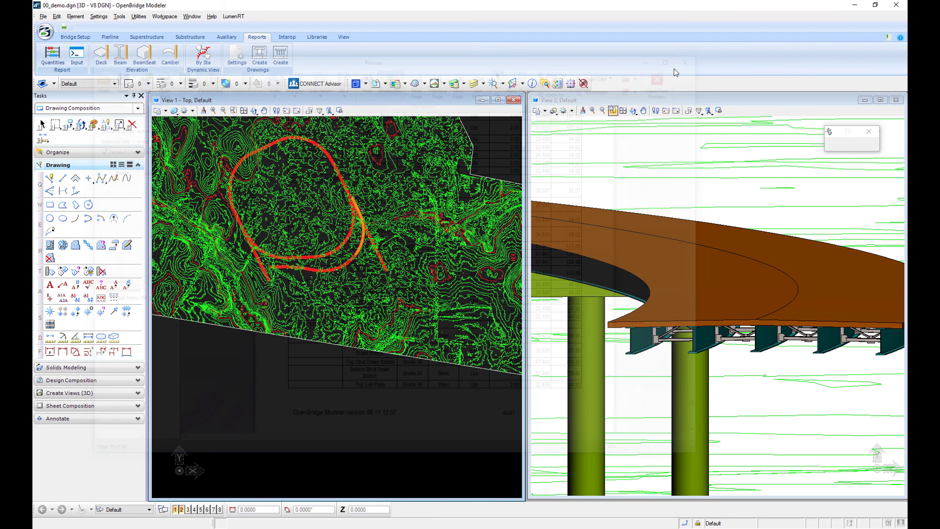